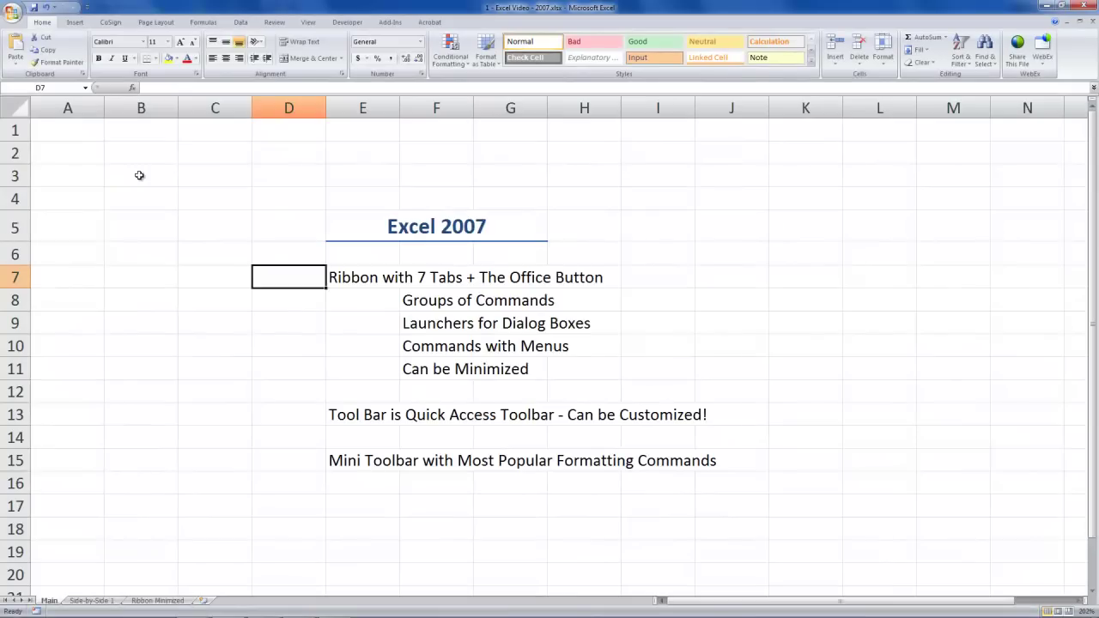
- Select cell B3 and look through the Page Layout, Formulas and Insert tabs, returning to Home
click(140, 175)
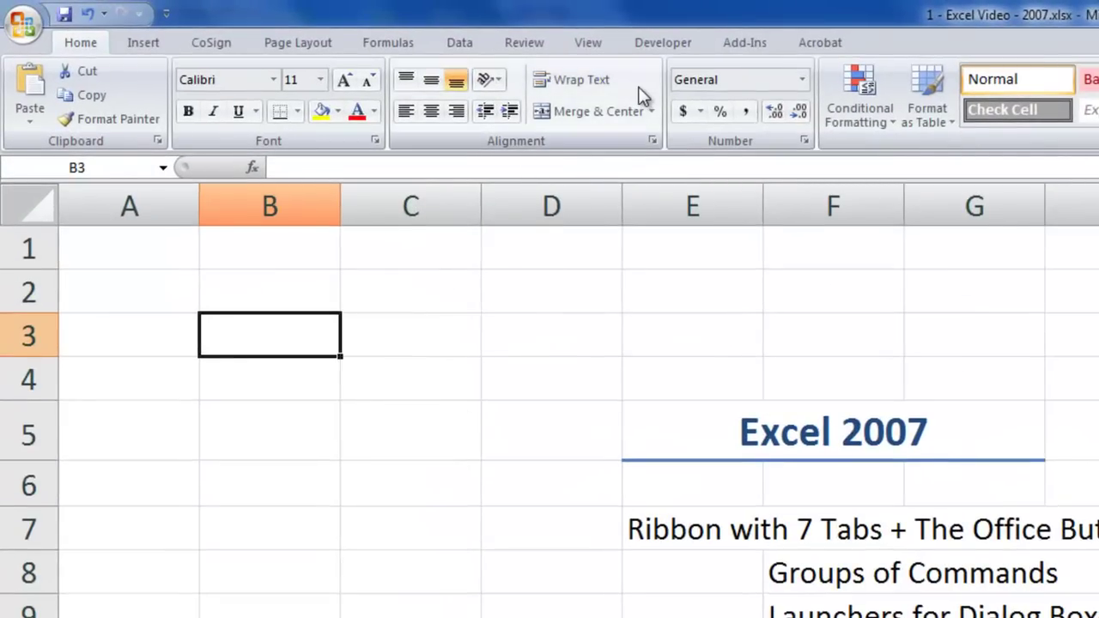
click(303, 43)
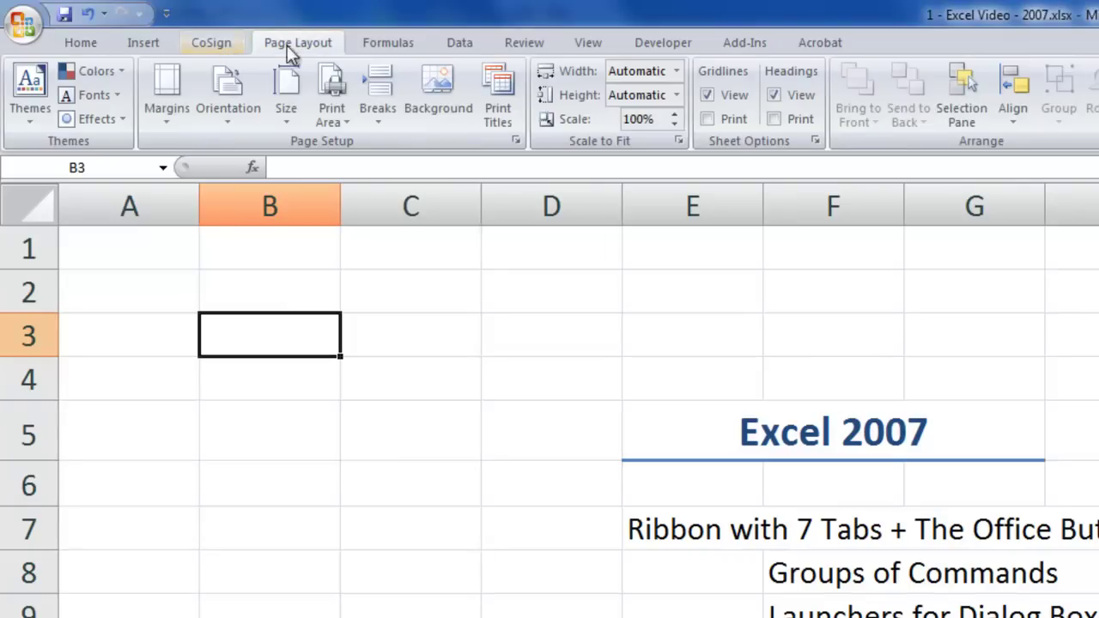
click(401, 49)
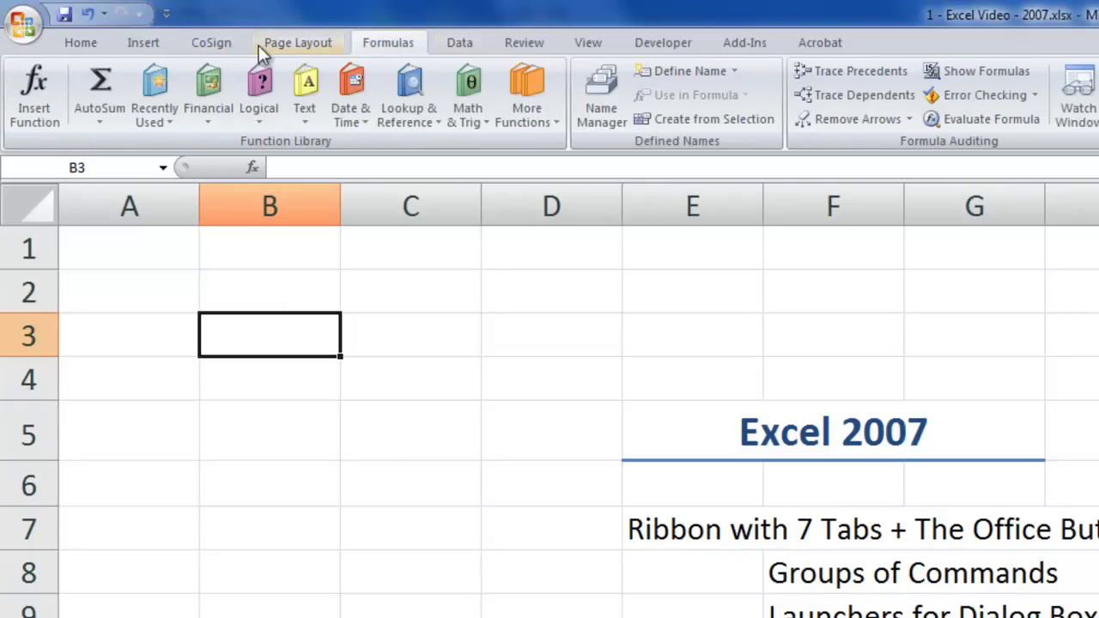
click(96, 47)
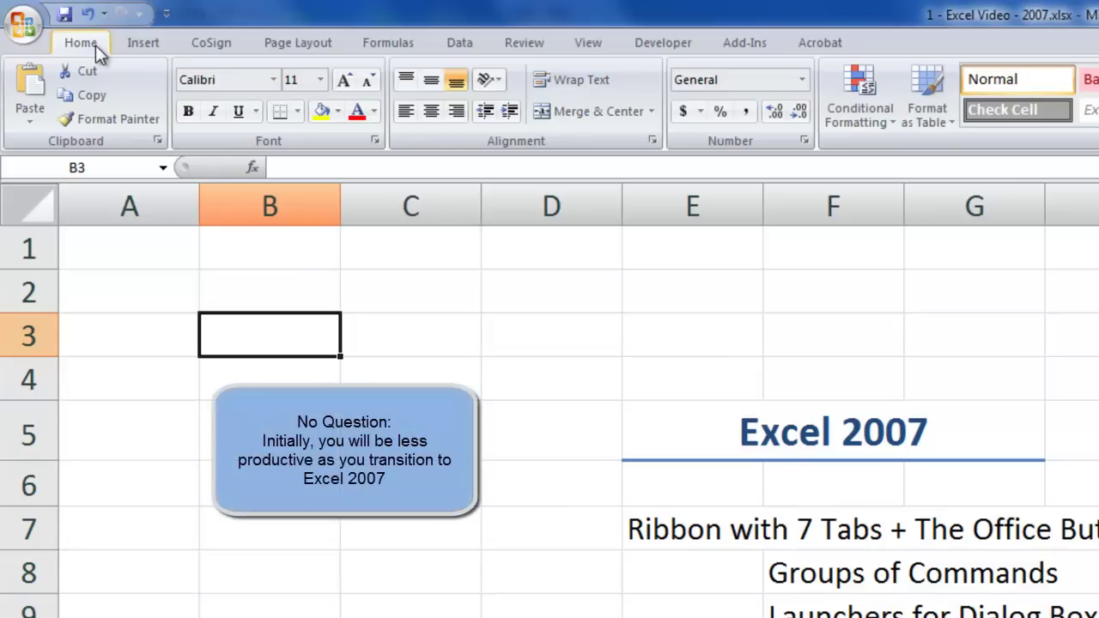
click(130, 43)
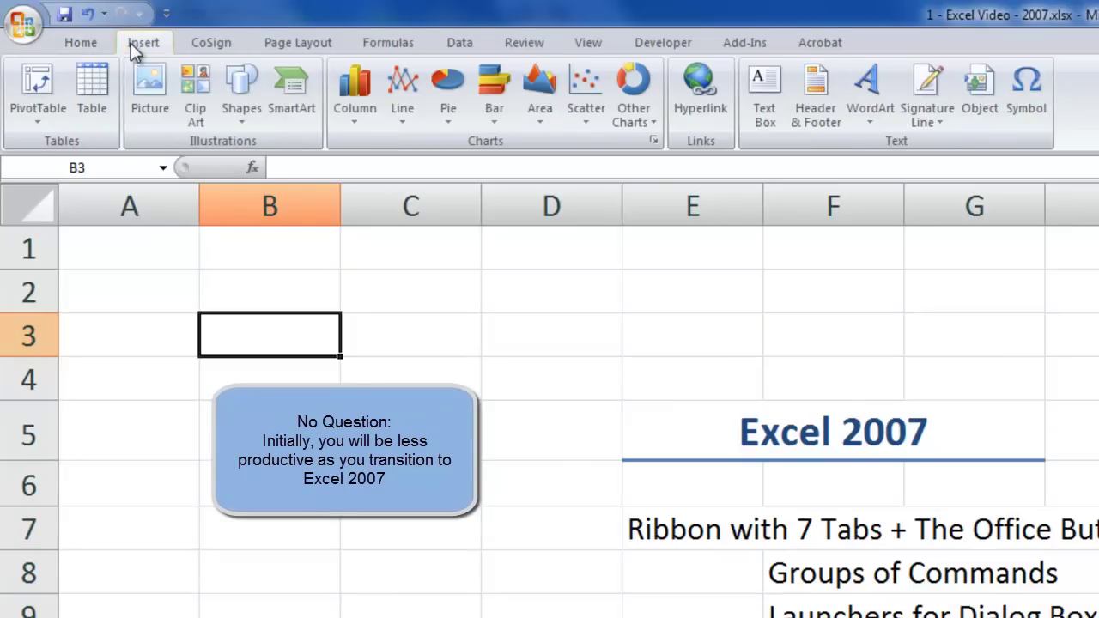
click(287, 47)
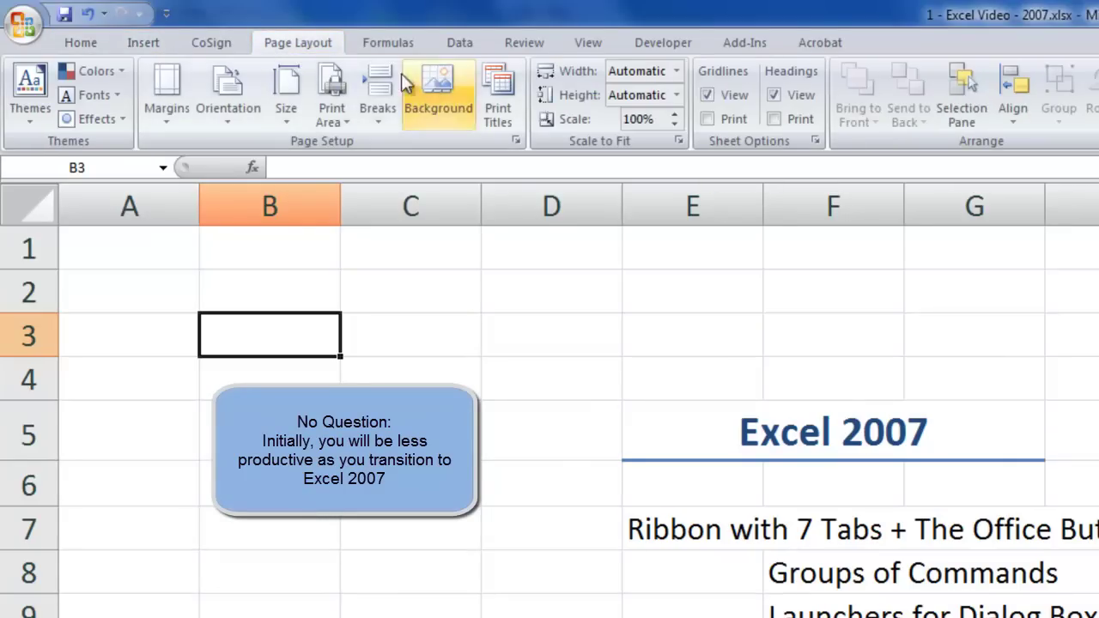
click(84, 44)
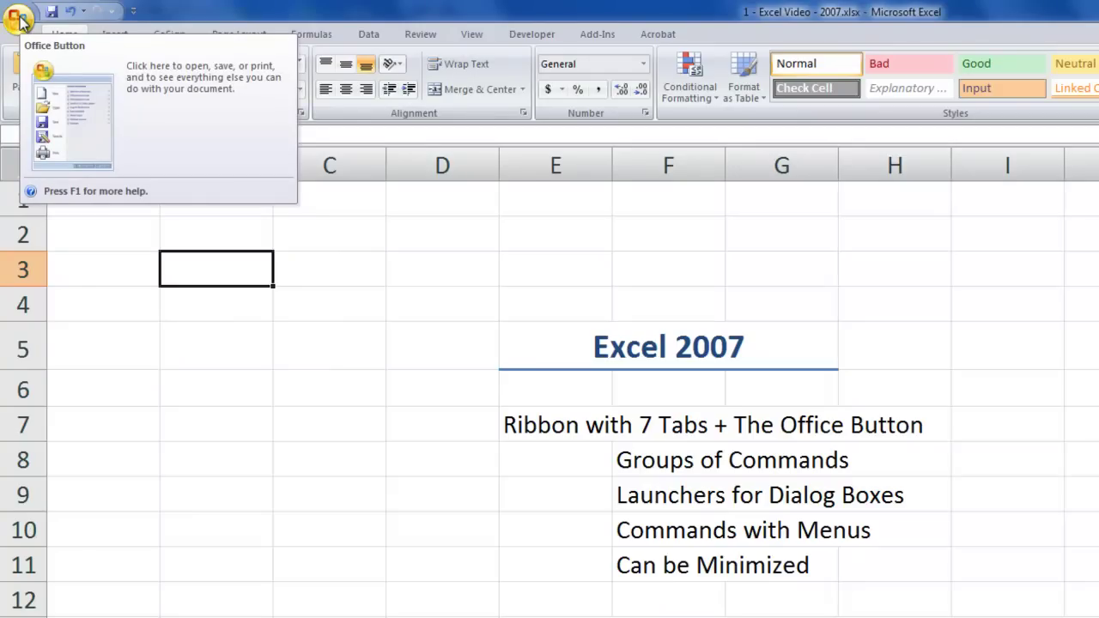
- Look over the Office Button menu and Excel Options, then show the Side-by-Side 1 sheet
click(18, 19)
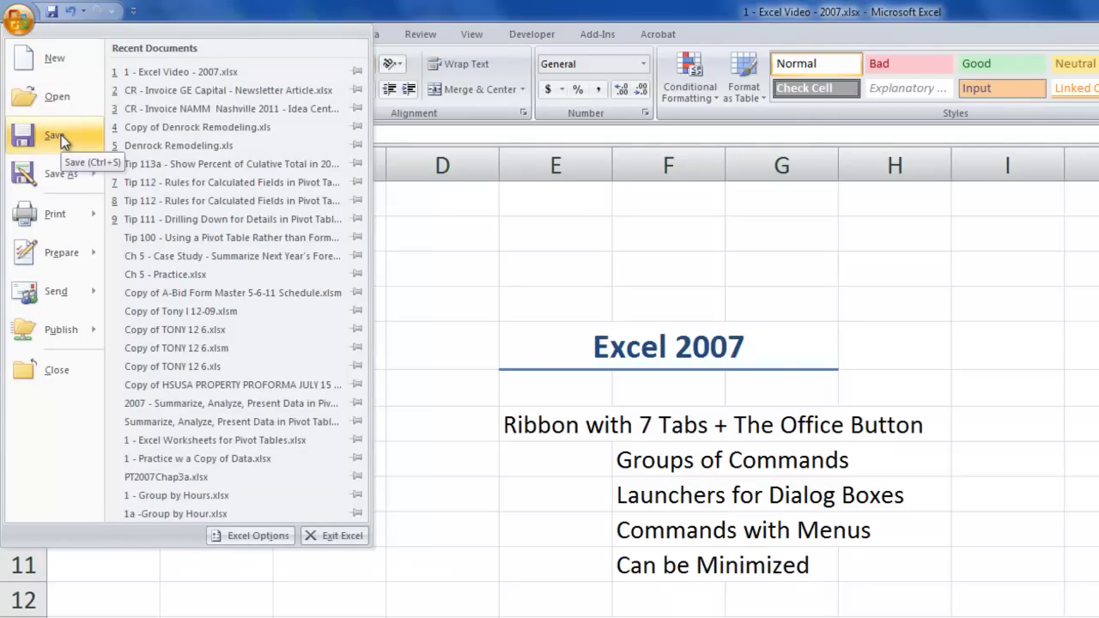
mouse_move(49, 185)
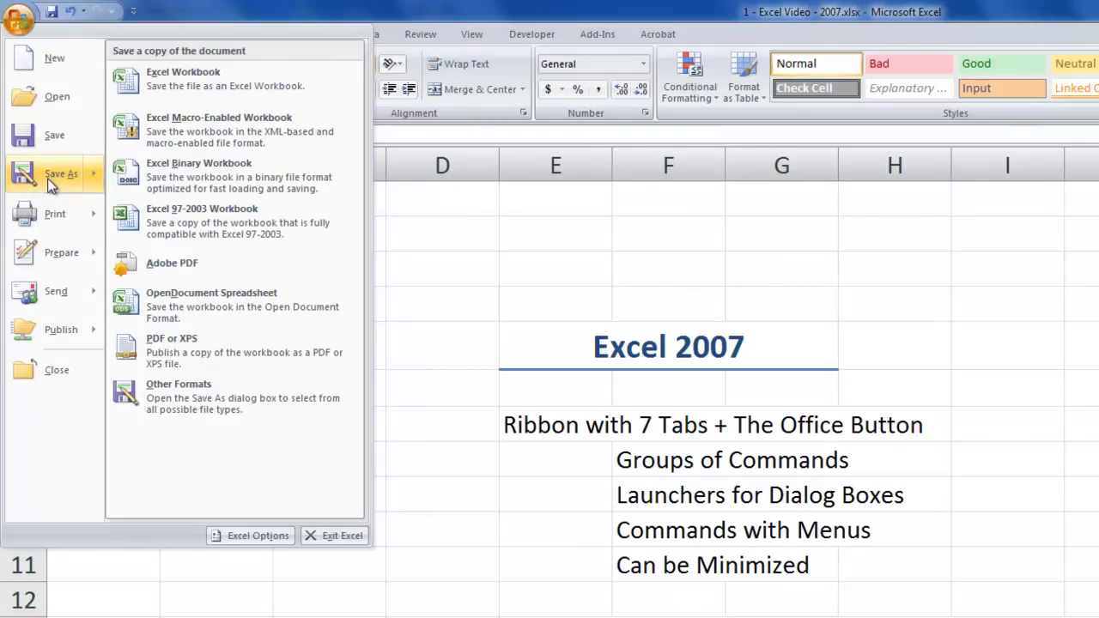
mouse_move(53, 215)
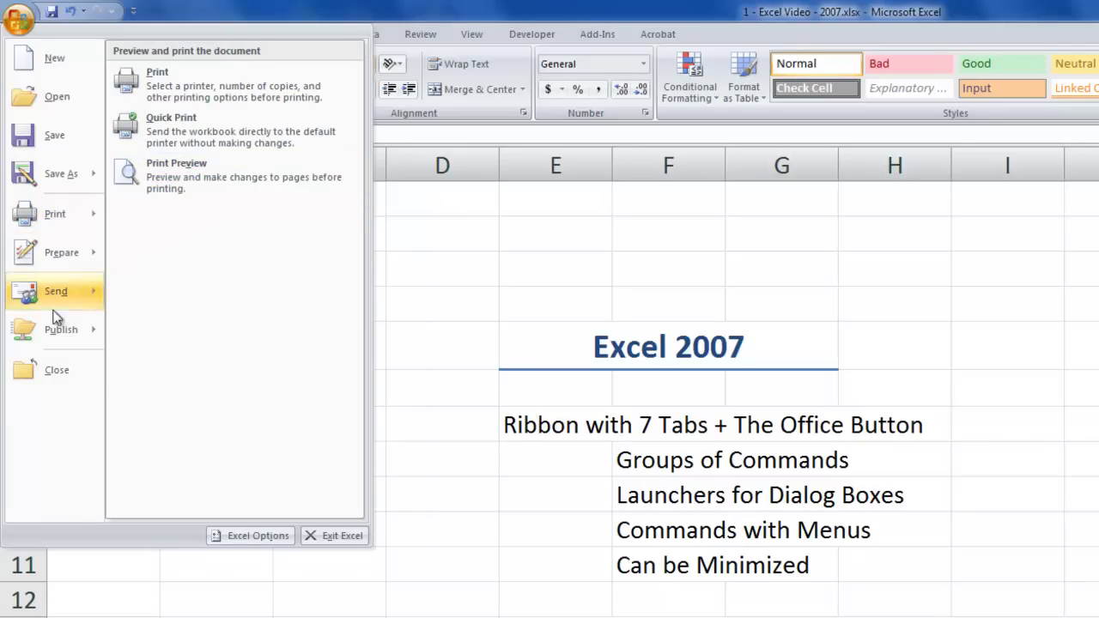
mouse_move(54, 376)
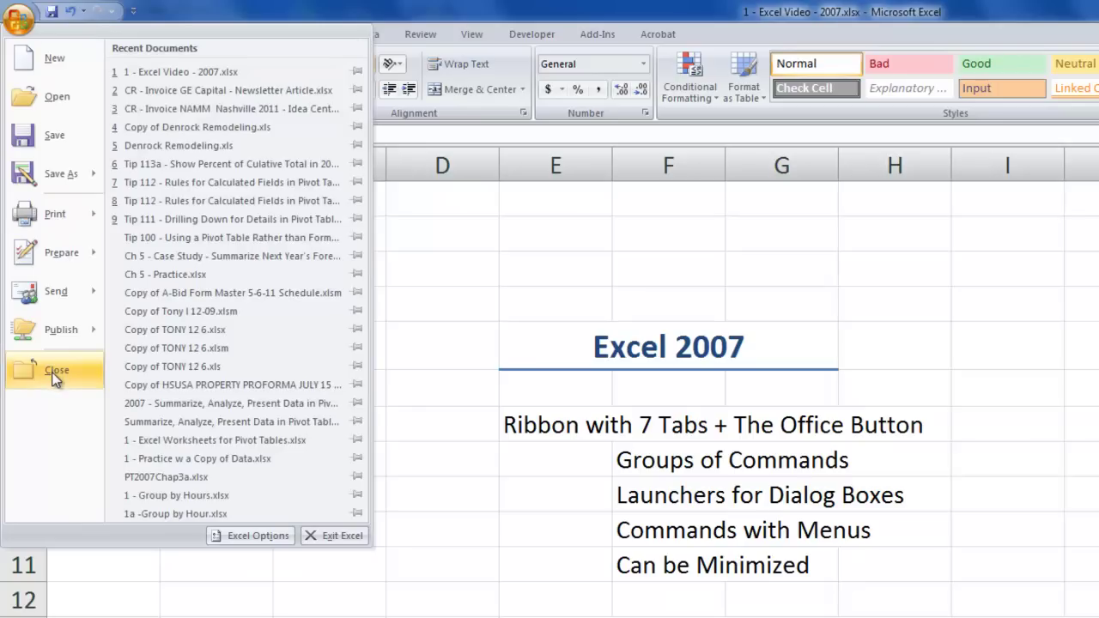
click(255, 535)
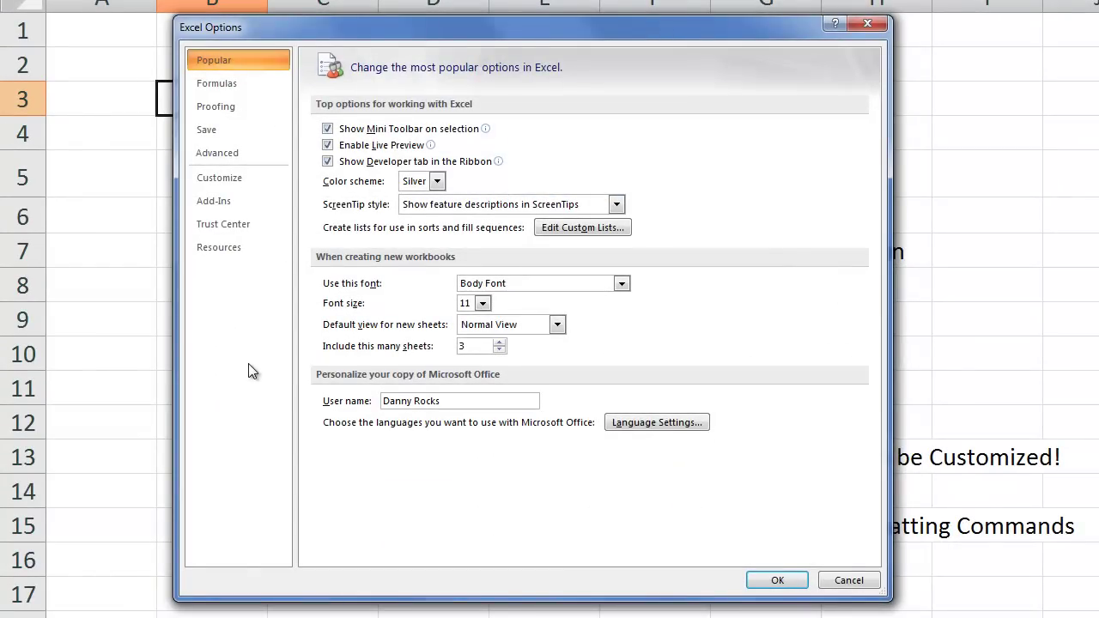
click(777, 582)
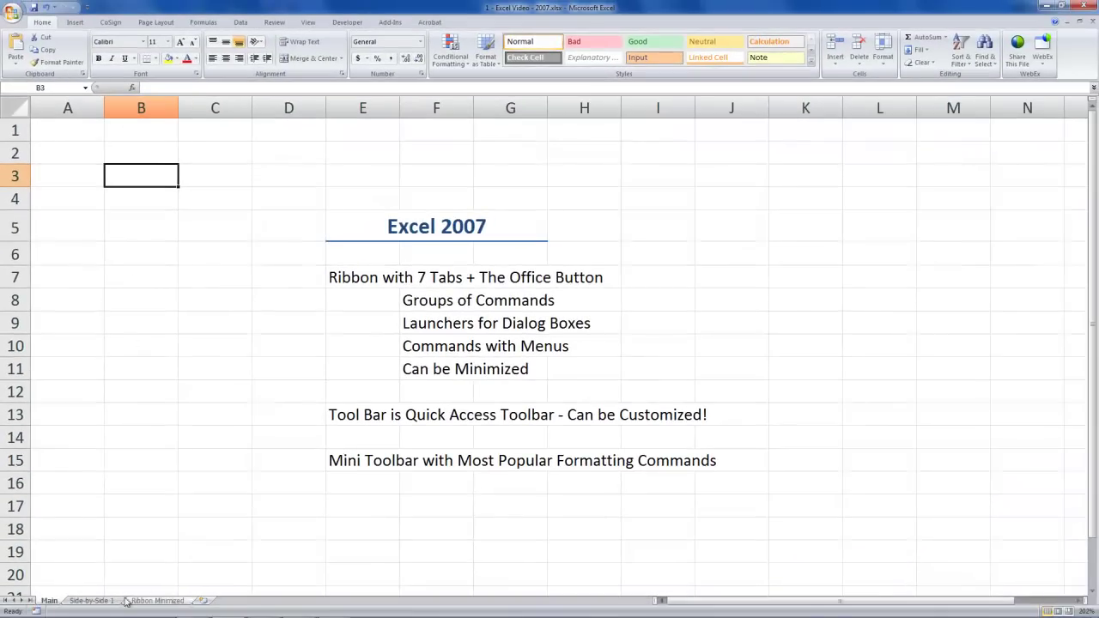
click(92, 600)
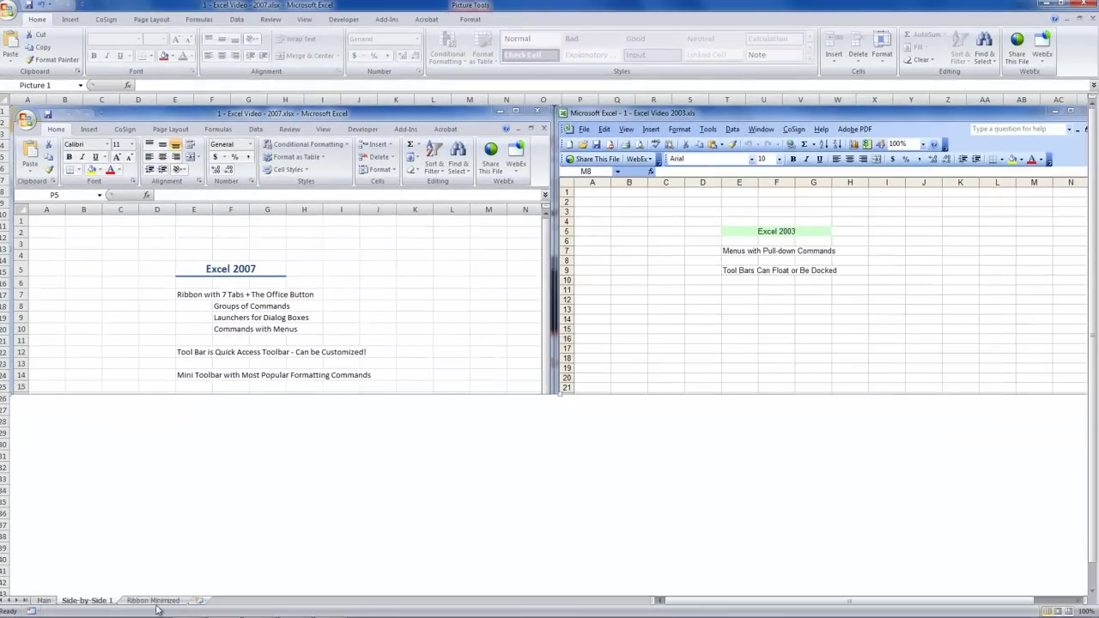
- View the Ribbon Minimized sheet, then return to the Main sheet and select cell E7
click(154, 600)
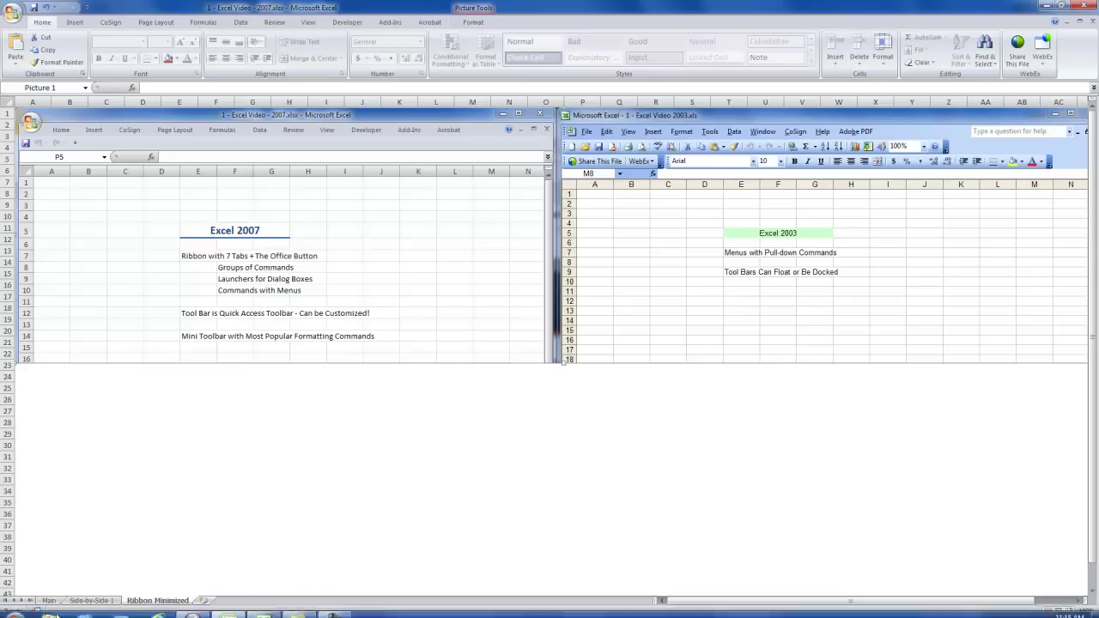
click(48, 601)
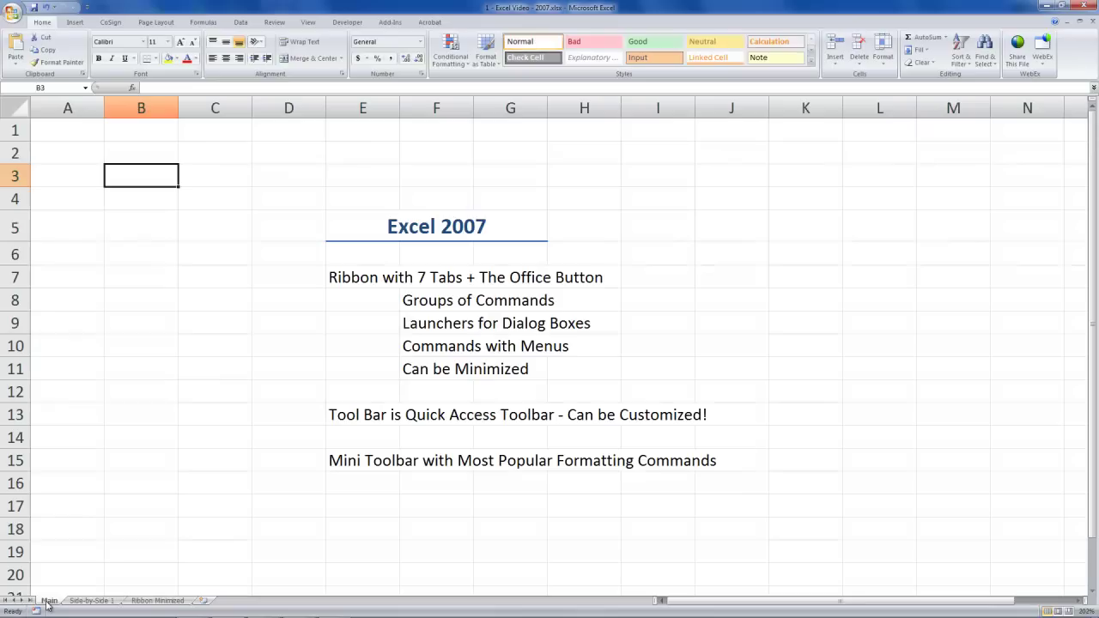
click(358, 279)
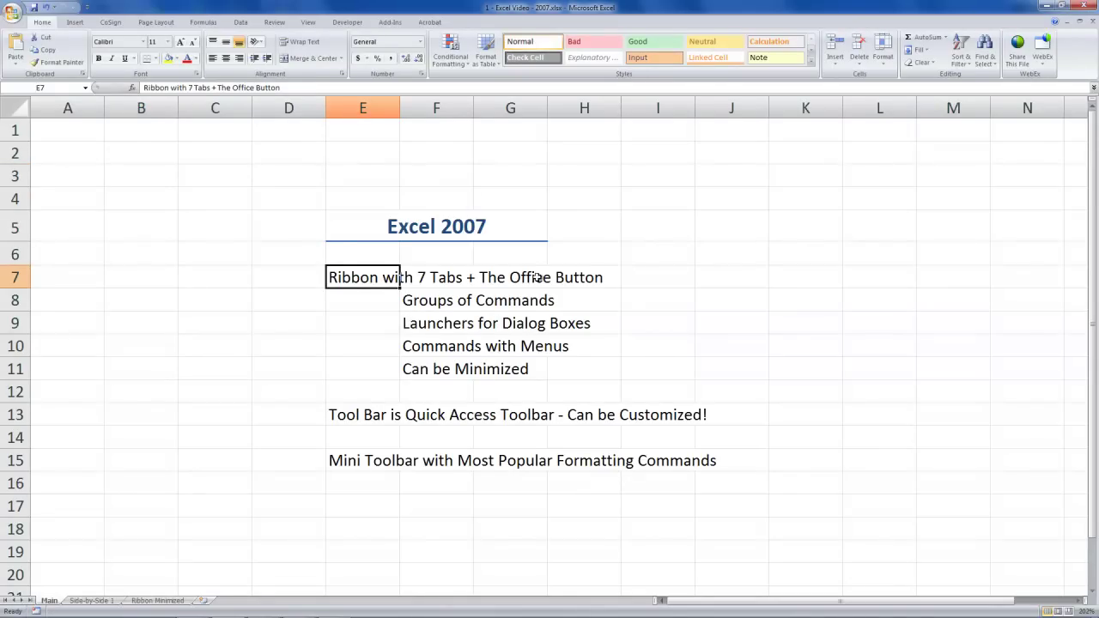
click(12, 16)
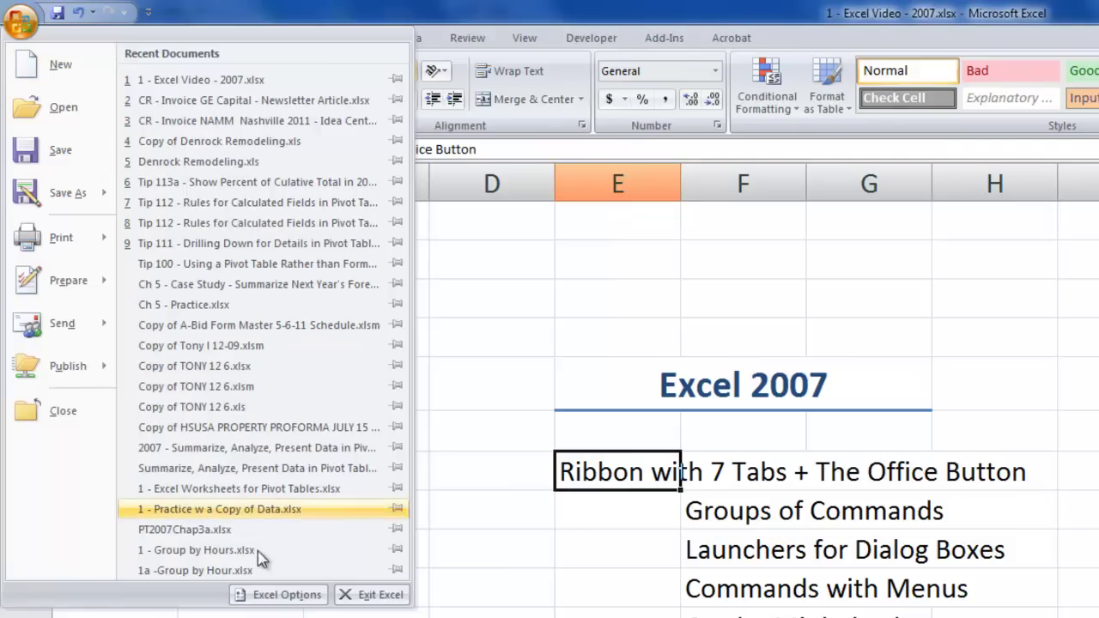
click(276, 601)
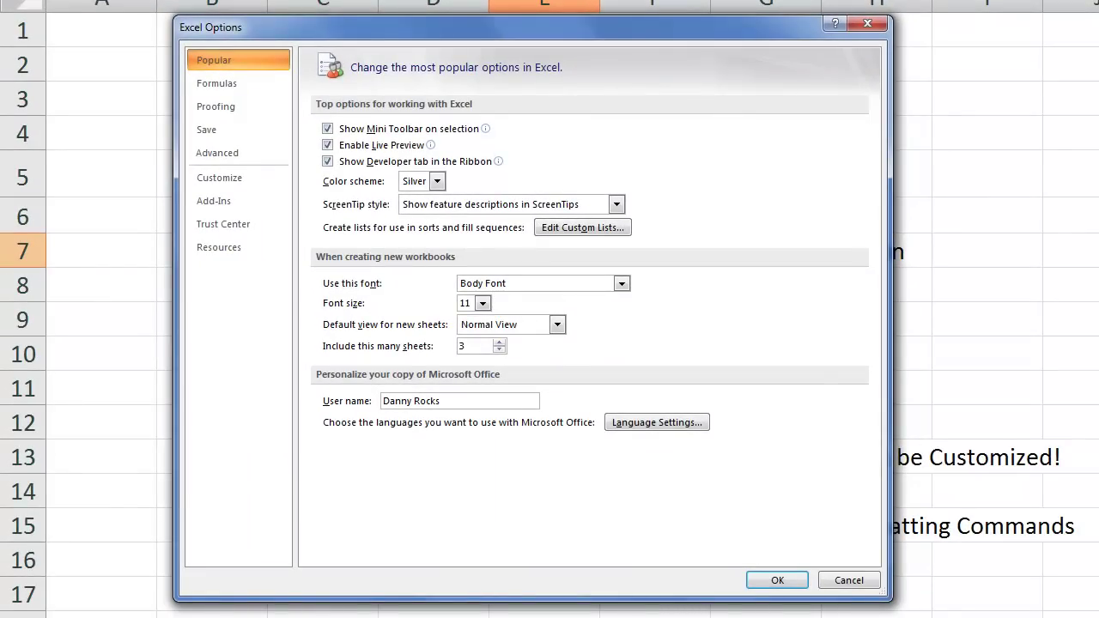
click(221, 85)
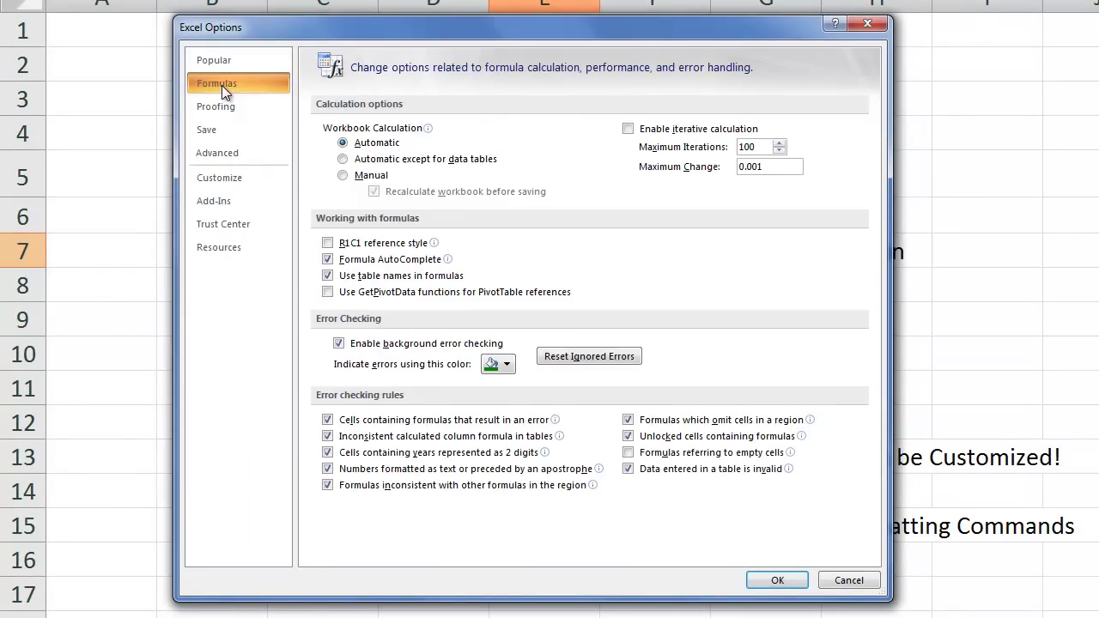
click(219, 106)
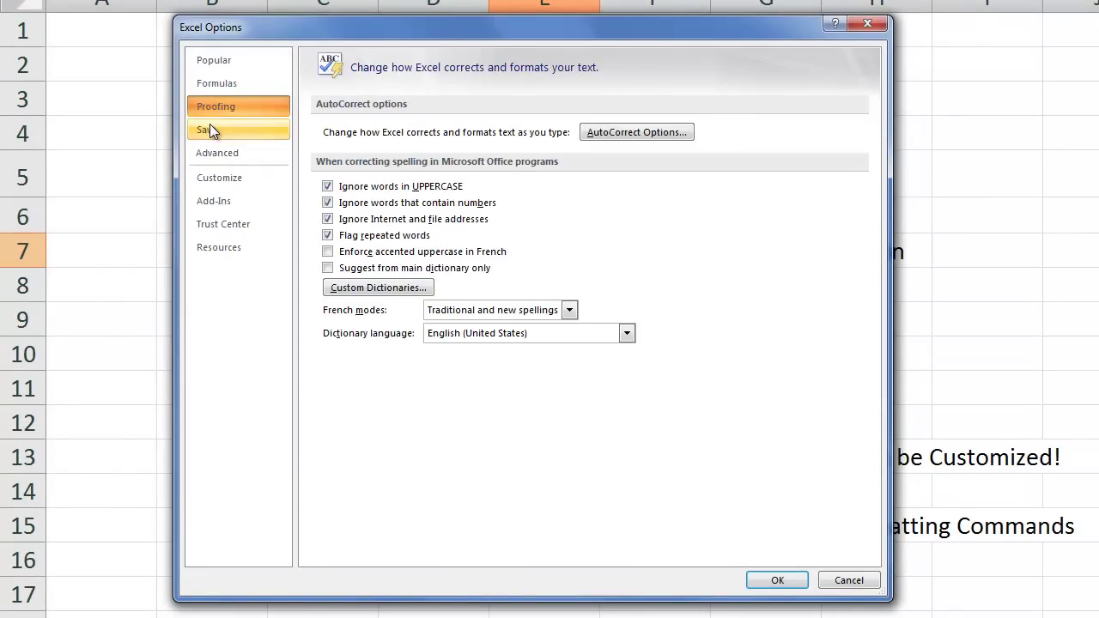
click(209, 128)
click(215, 155)
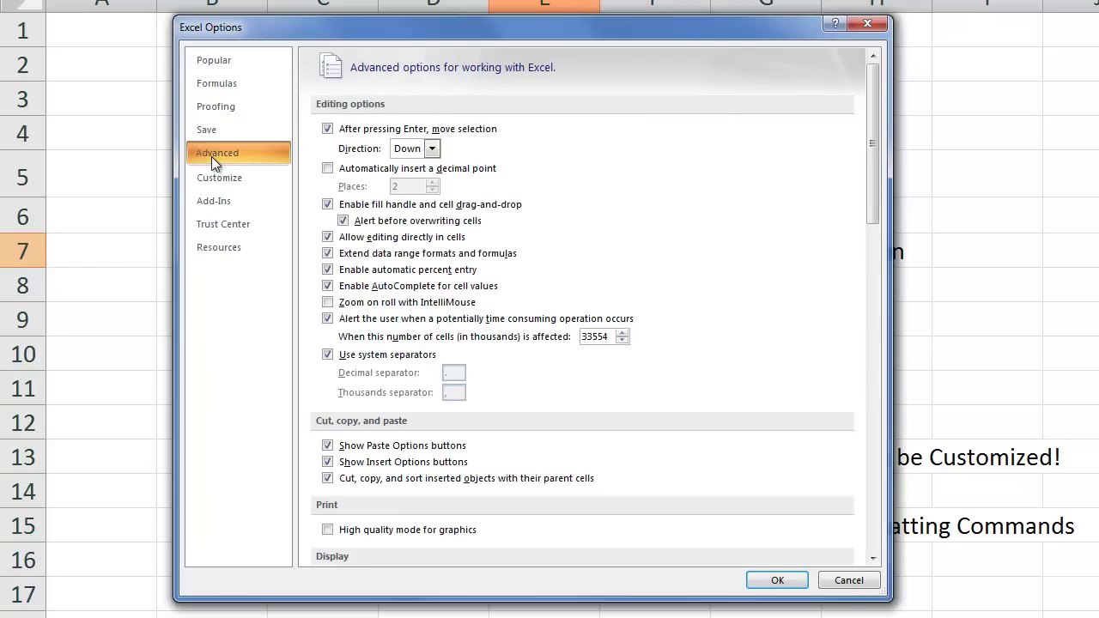
click(849, 581)
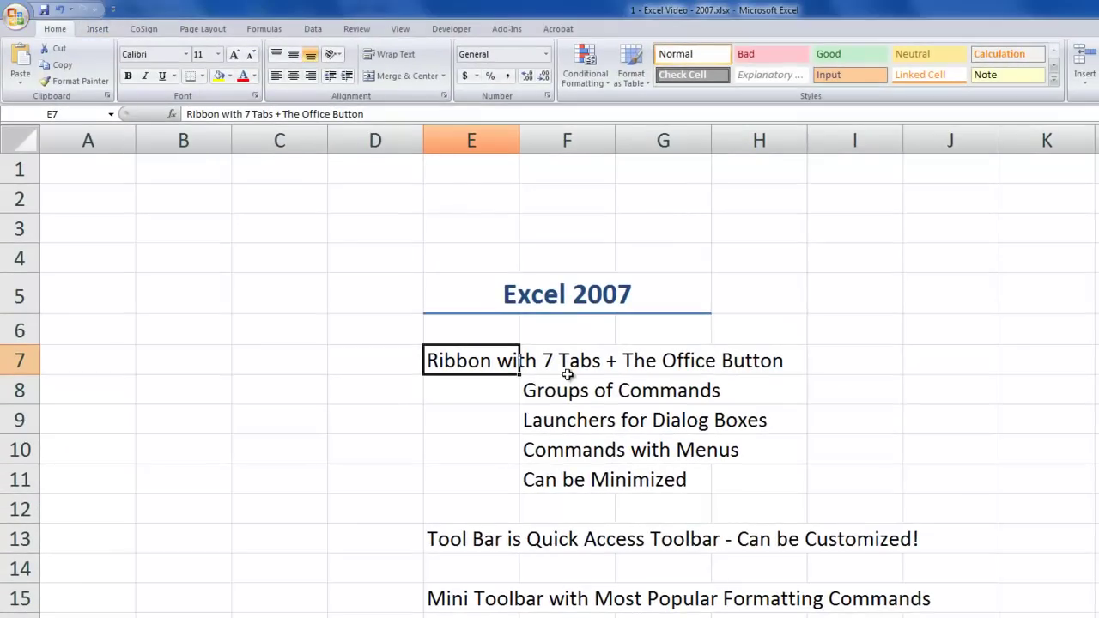
- Browse the Insert, Page Layout, Formulas and Data tabs, return to Home, and select F8 'Groups of Commands'
click(98, 31)
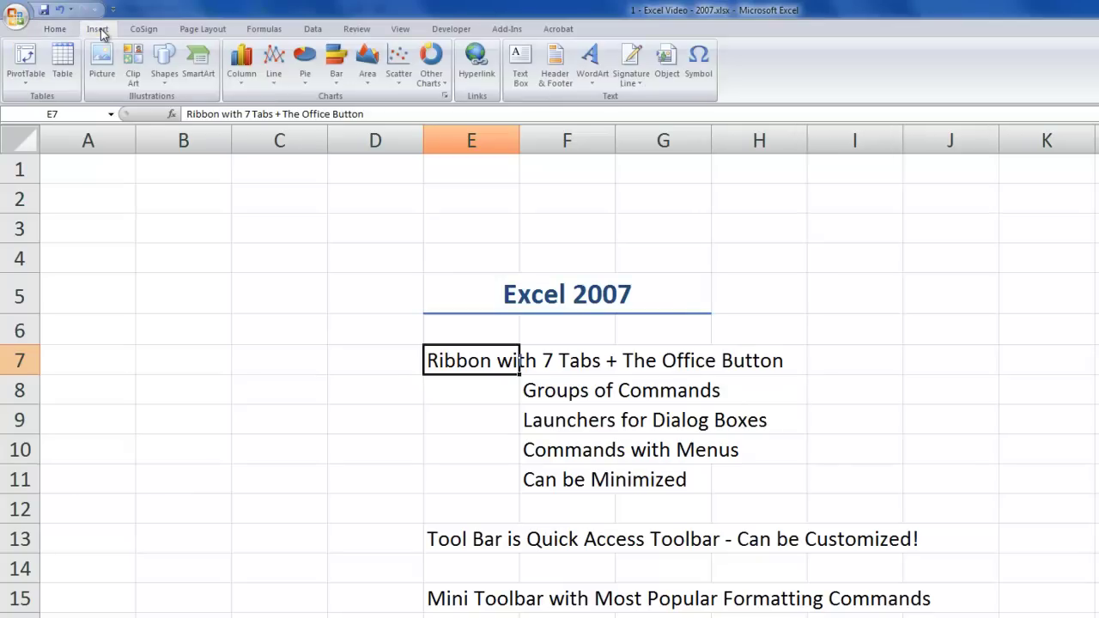
click(194, 31)
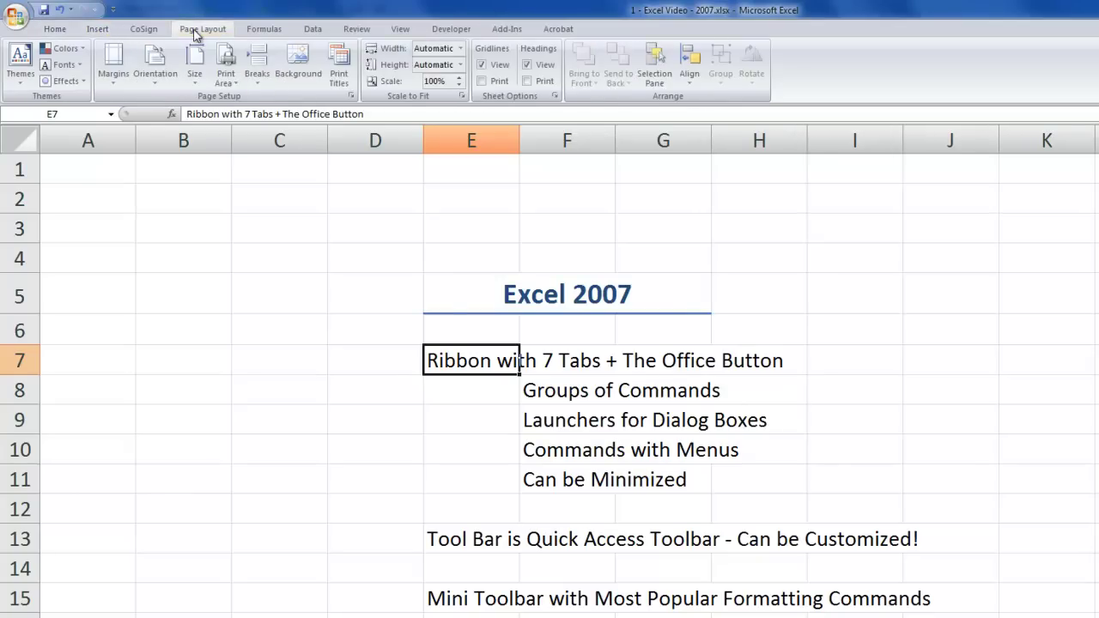
click(263, 31)
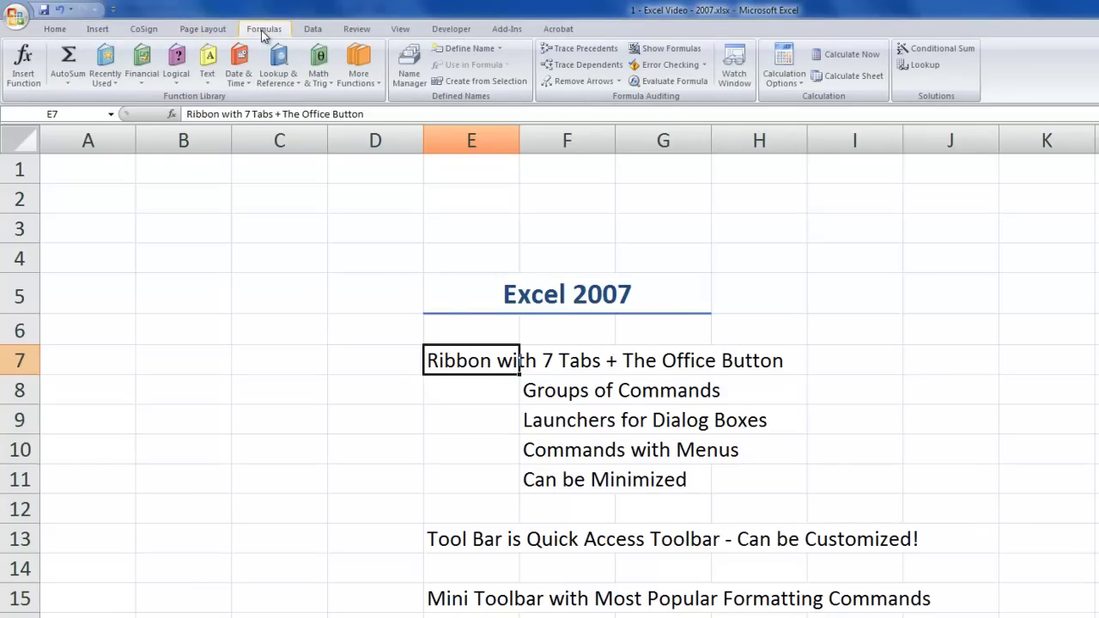
click(311, 32)
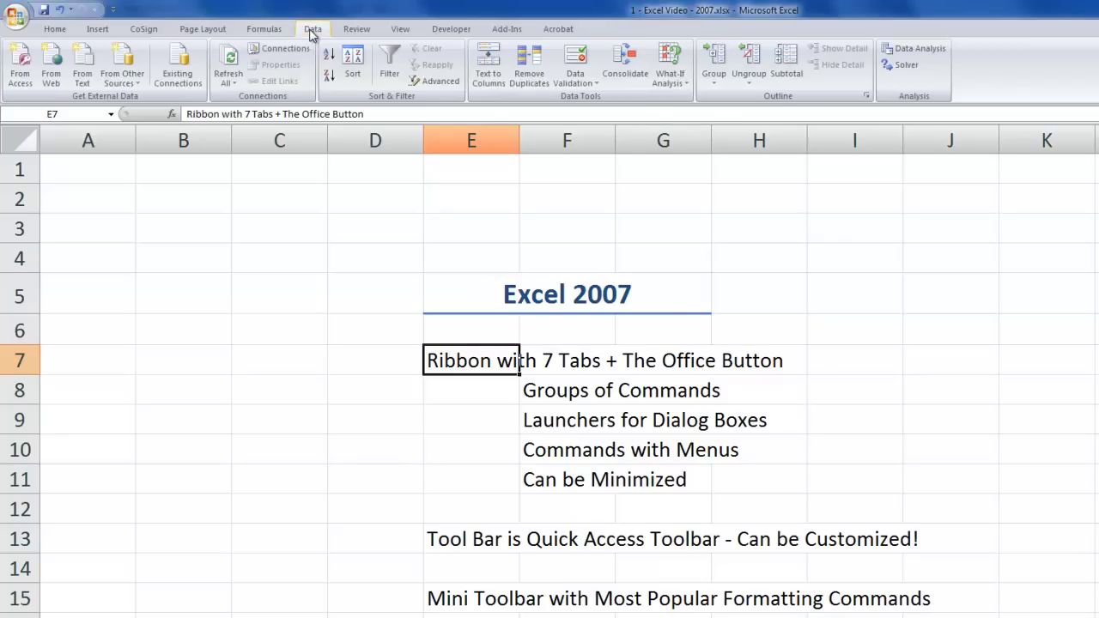
click(266, 33)
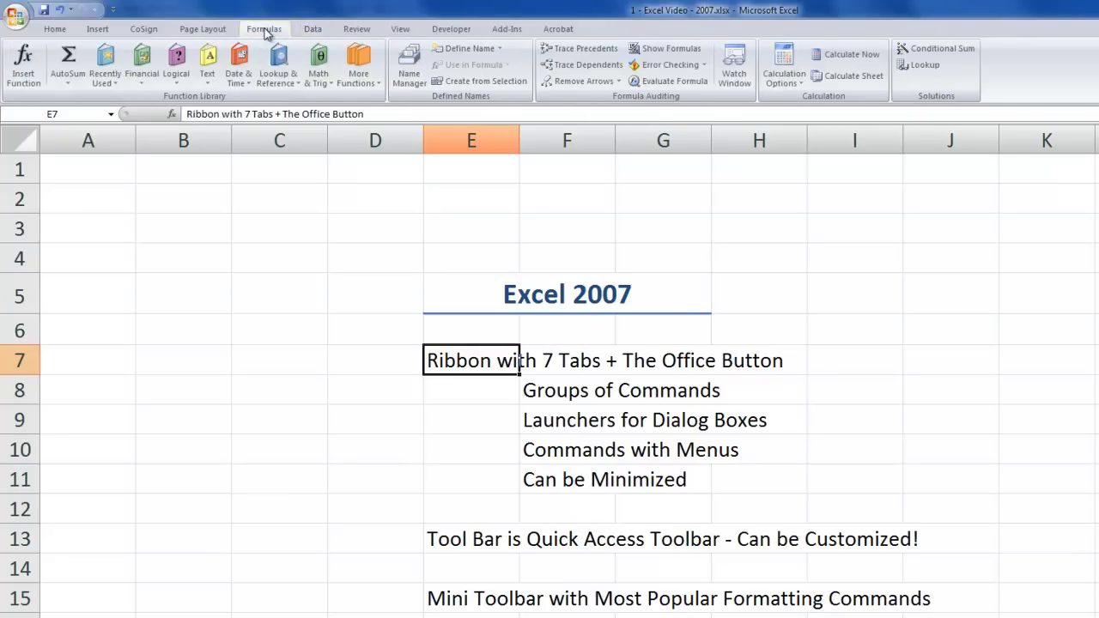
click(215, 32)
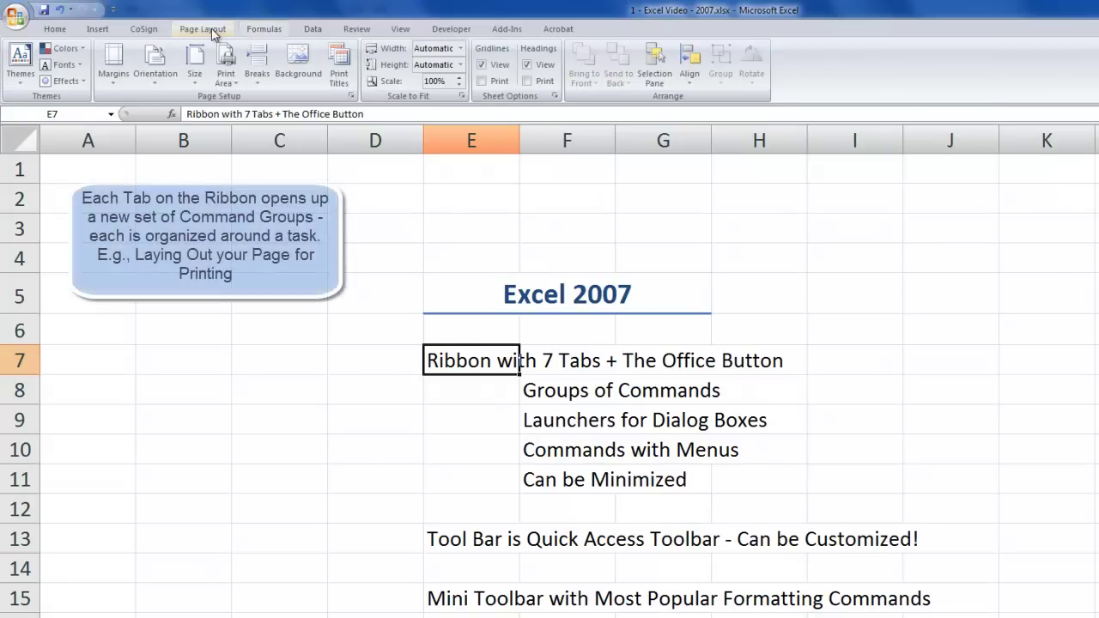
click(56, 31)
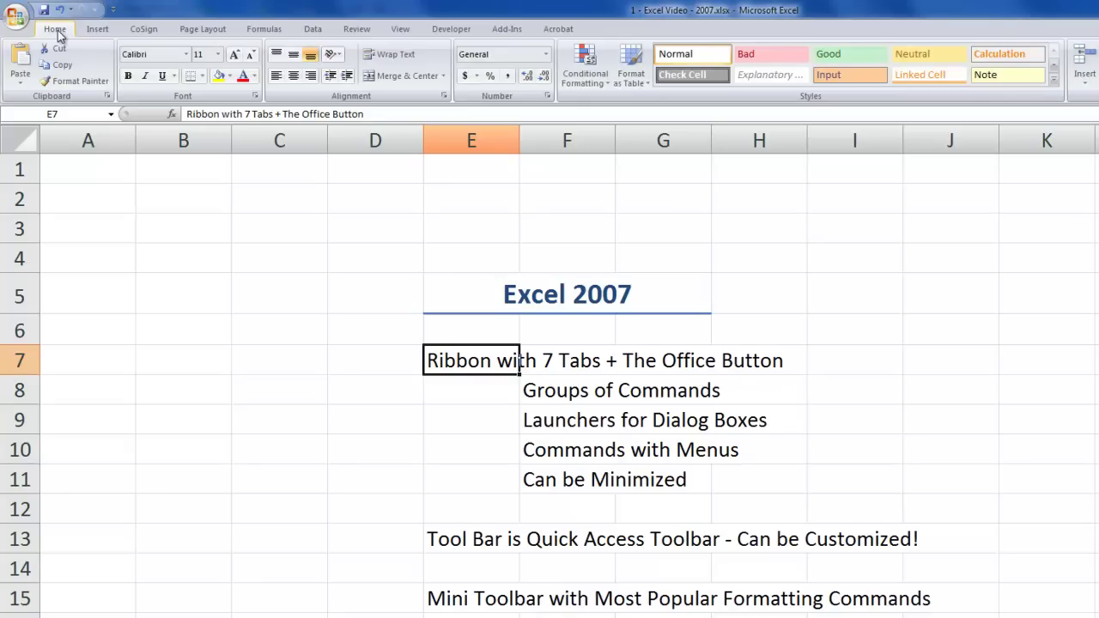
click(102, 31)
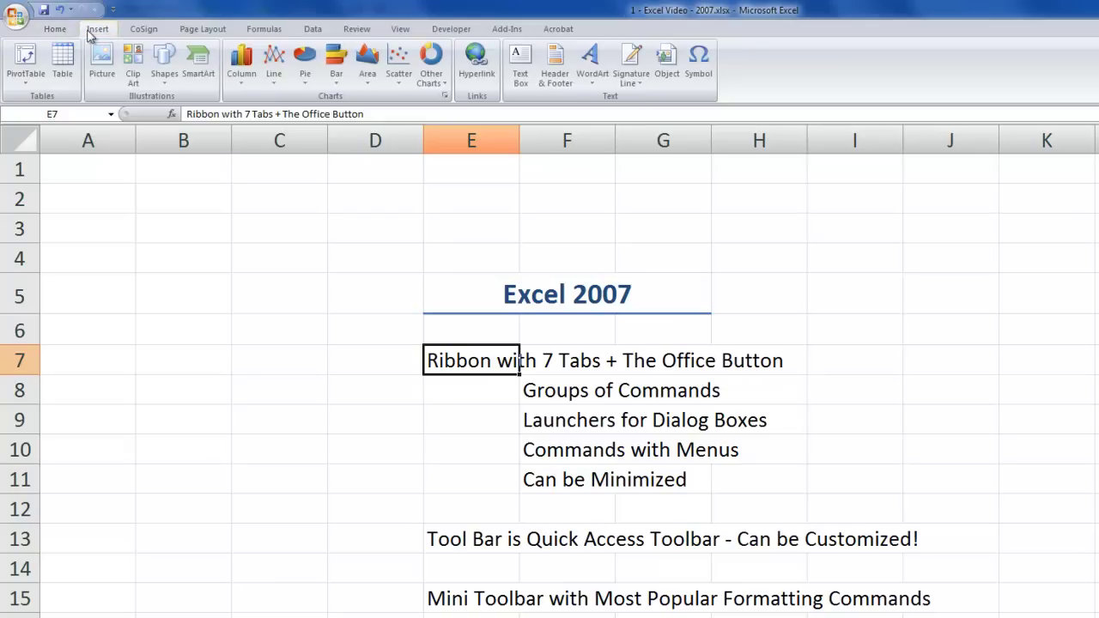
click(54, 31)
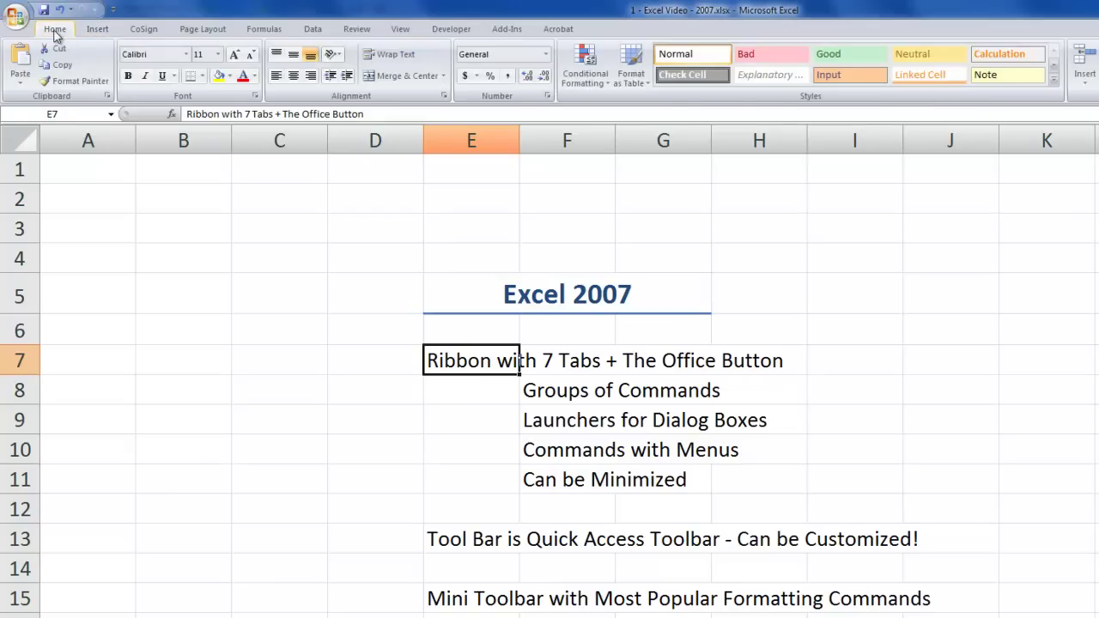
click(604, 393)
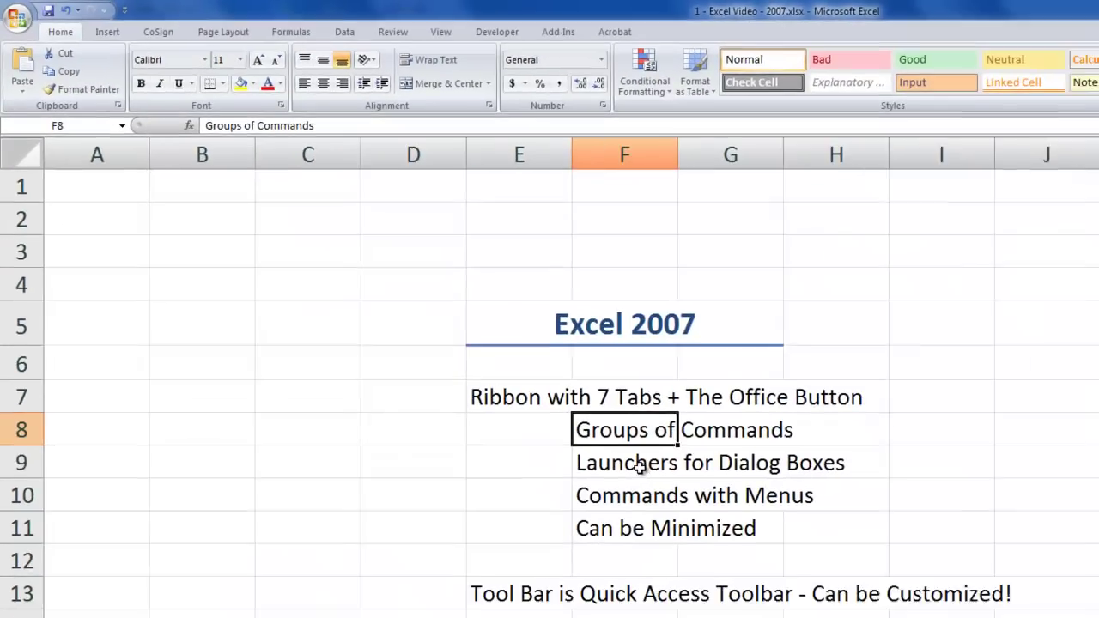
click(631, 459)
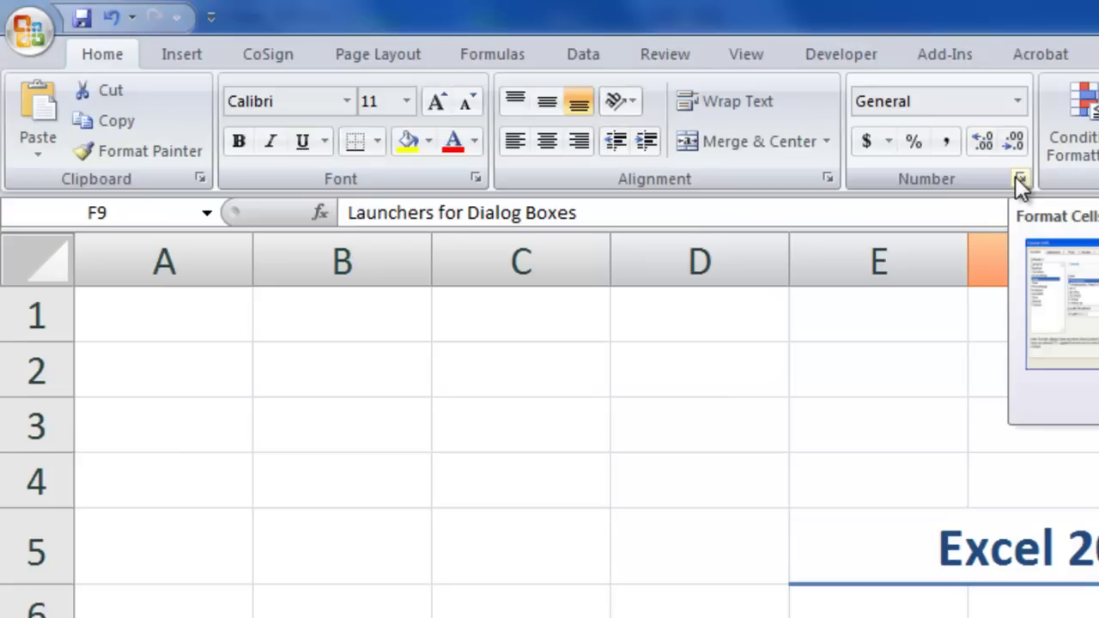
- Open Format Cells on the Number tab from the Number group's dialog launcher
click(1018, 178)
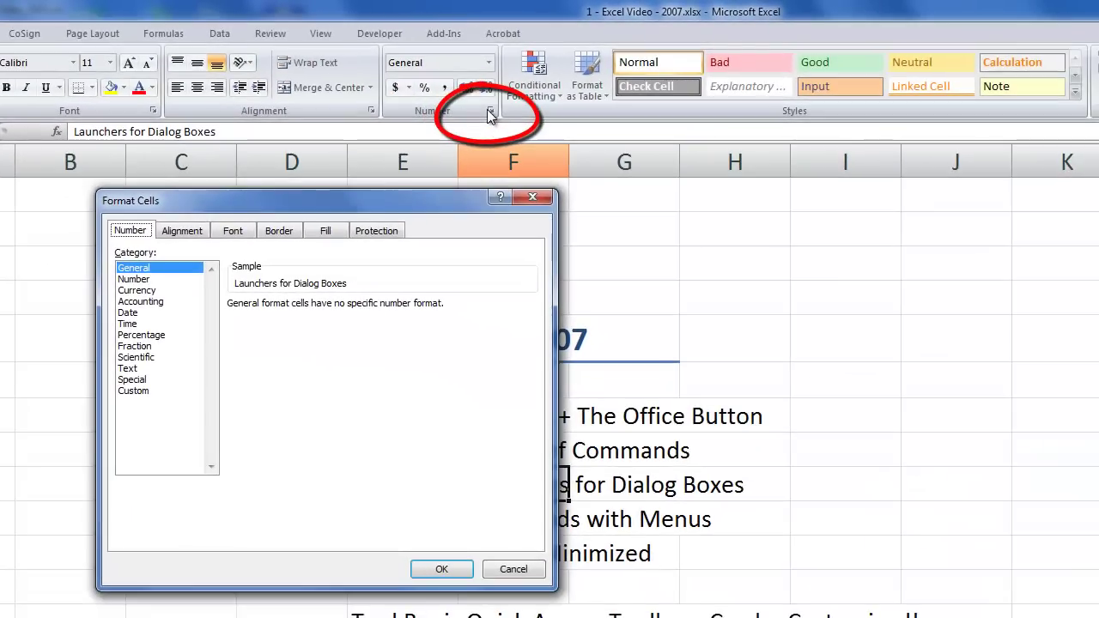
- Look through Format Cells' Alignment and Font tabs, close it with OK, and switch to Excel 2003
click(192, 234)
click(232, 233)
click(184, 232)
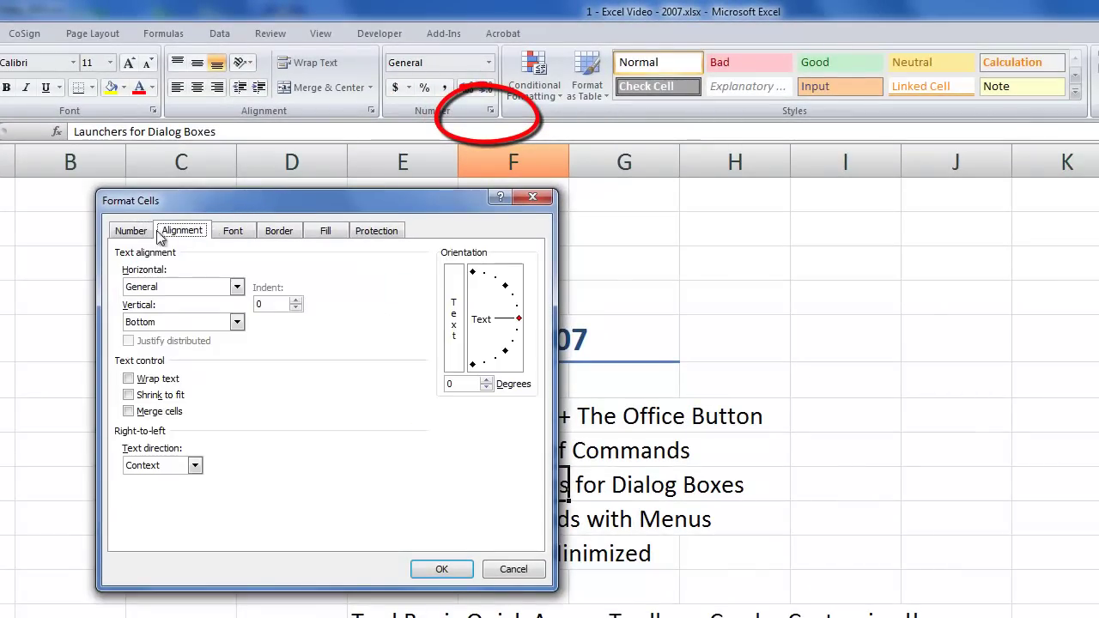
click(131, 232)
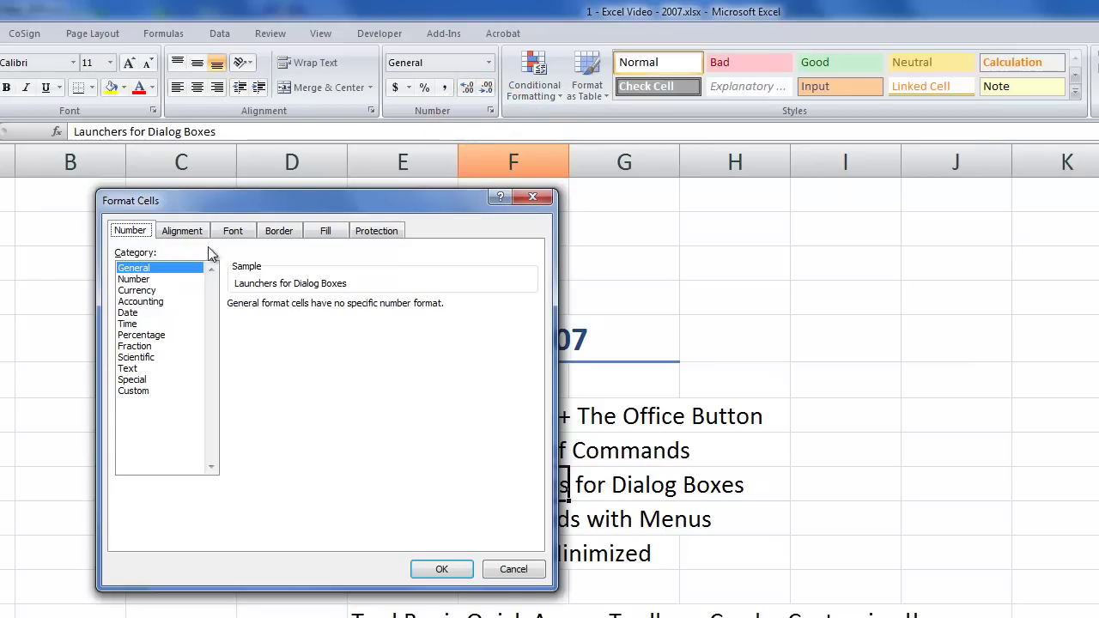
click(438, 571)
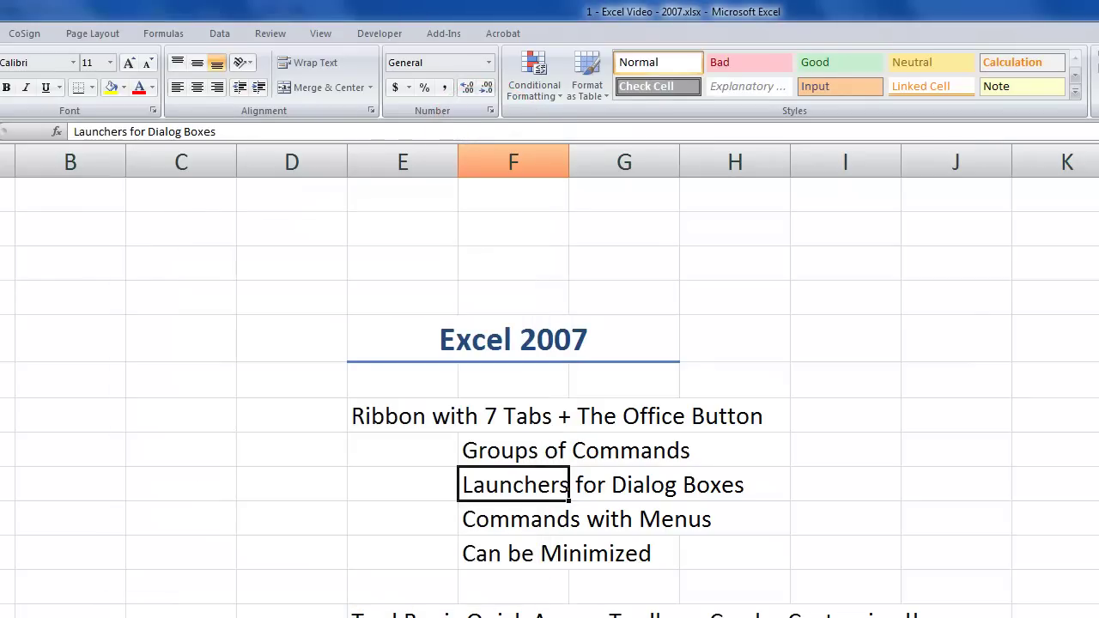
key(alt+Tab)
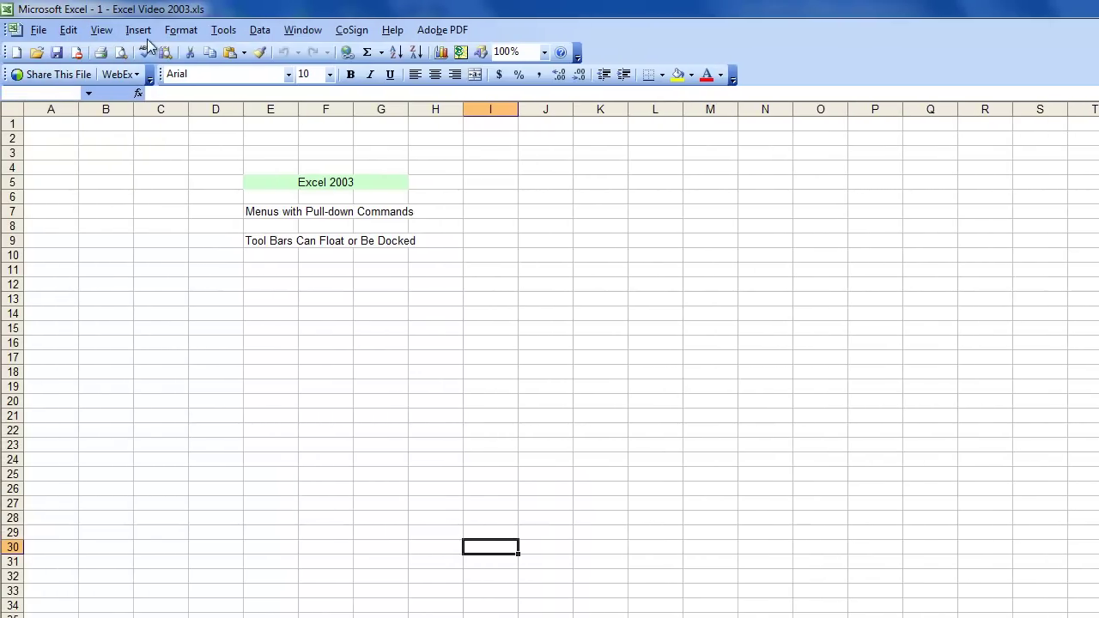
- View Excel 2003's Format > Cells Alignment and Font tabs, cancel, and return to Excel 2007
click(182, 31)
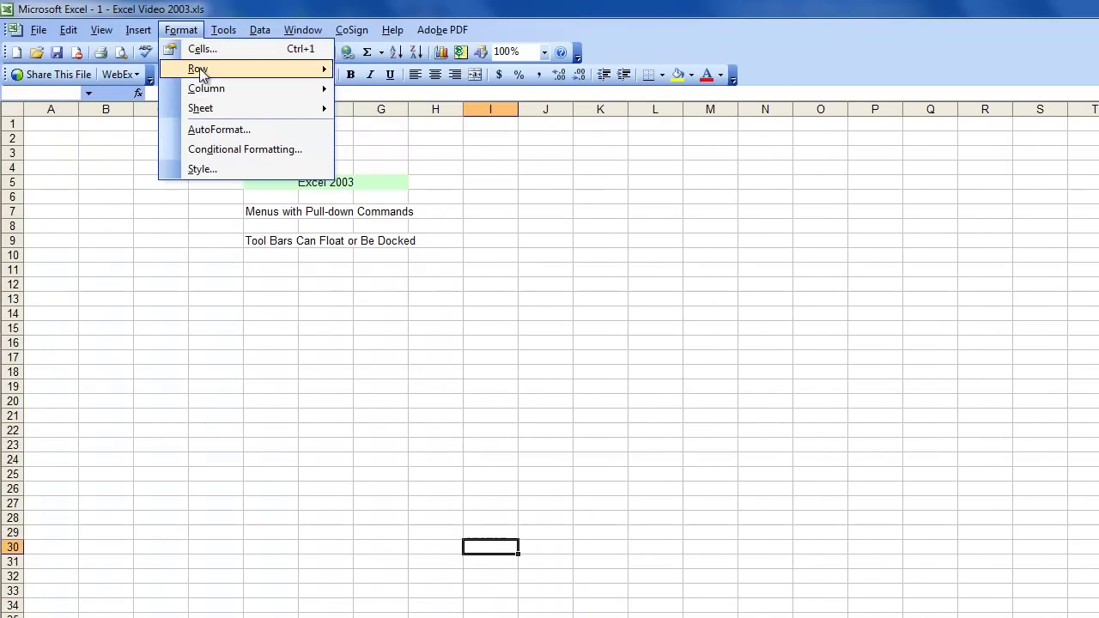
click(205, 49)
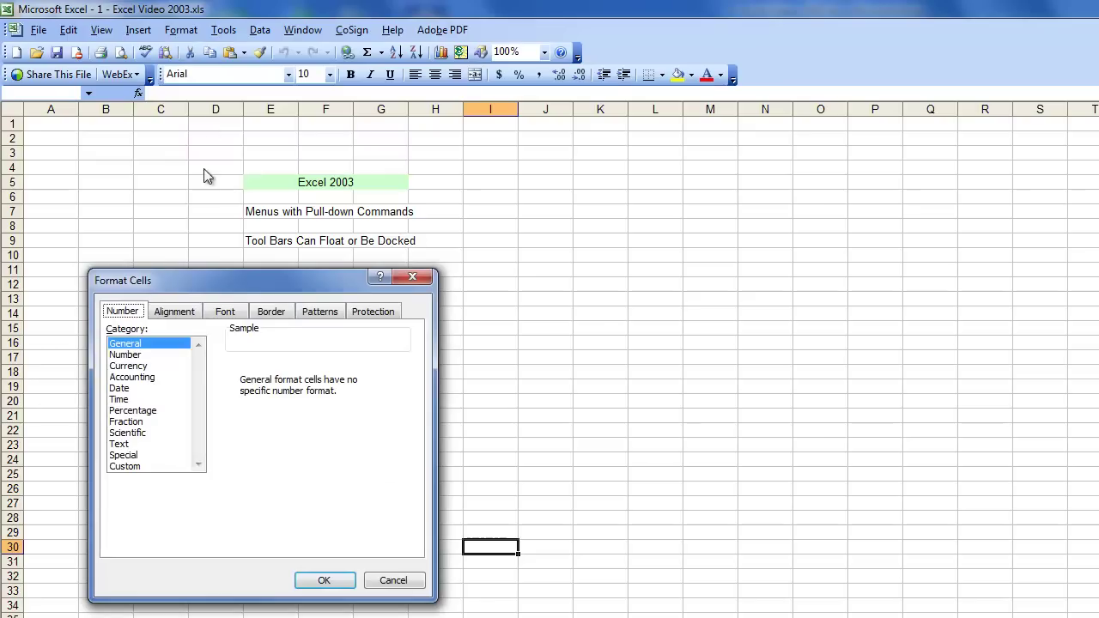
click(164, 313)
click(228, 311)
click(169, 316)
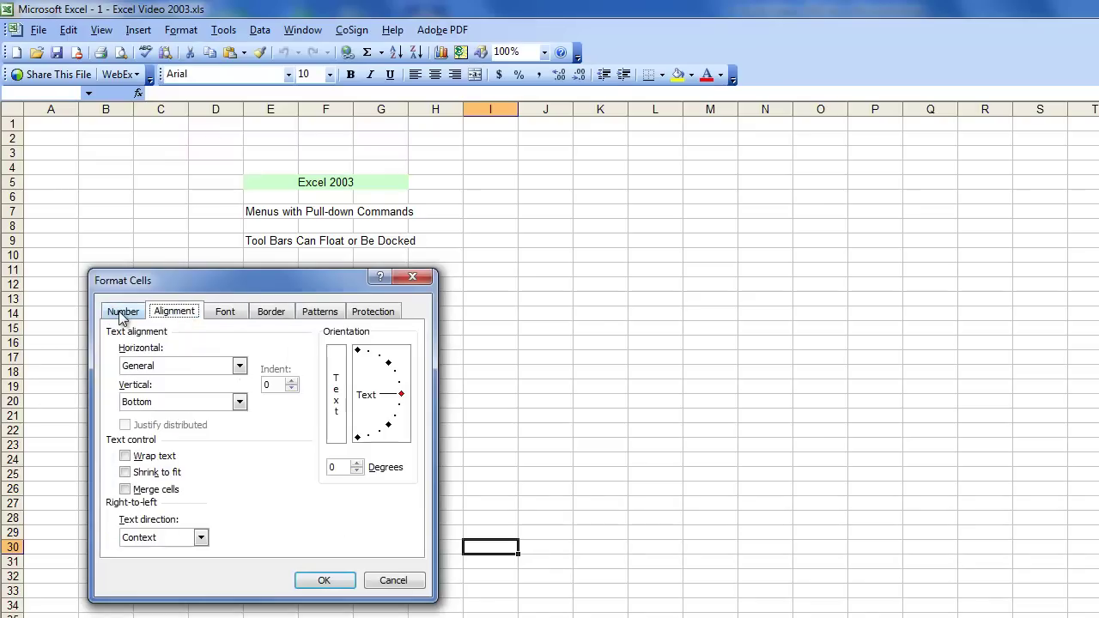
click(126, 312)
click(395, 580)
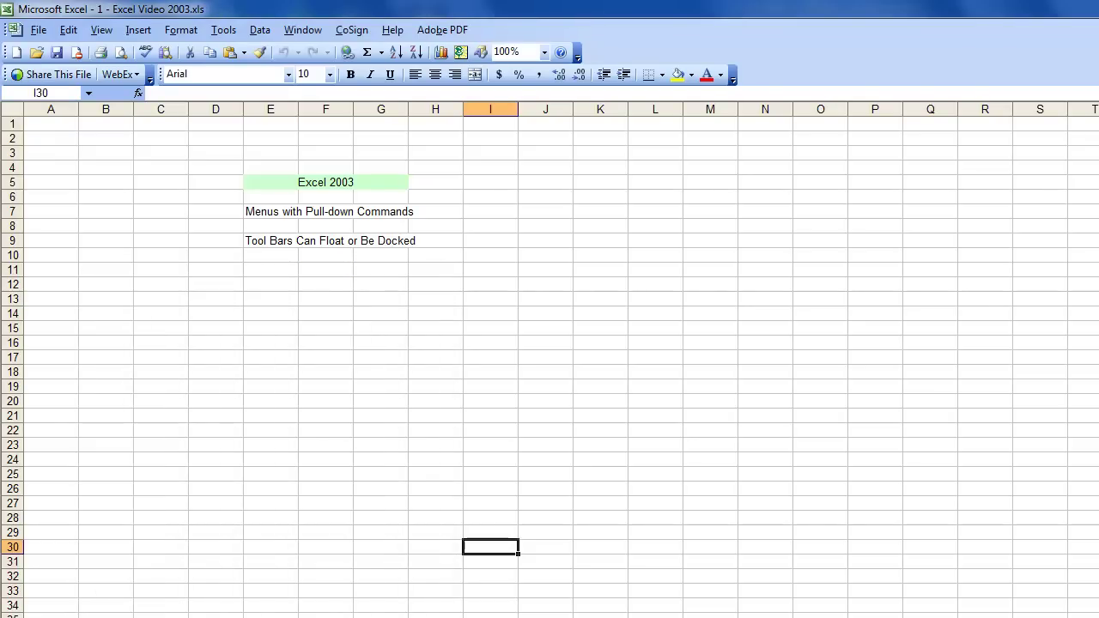
key(alt+Tab)
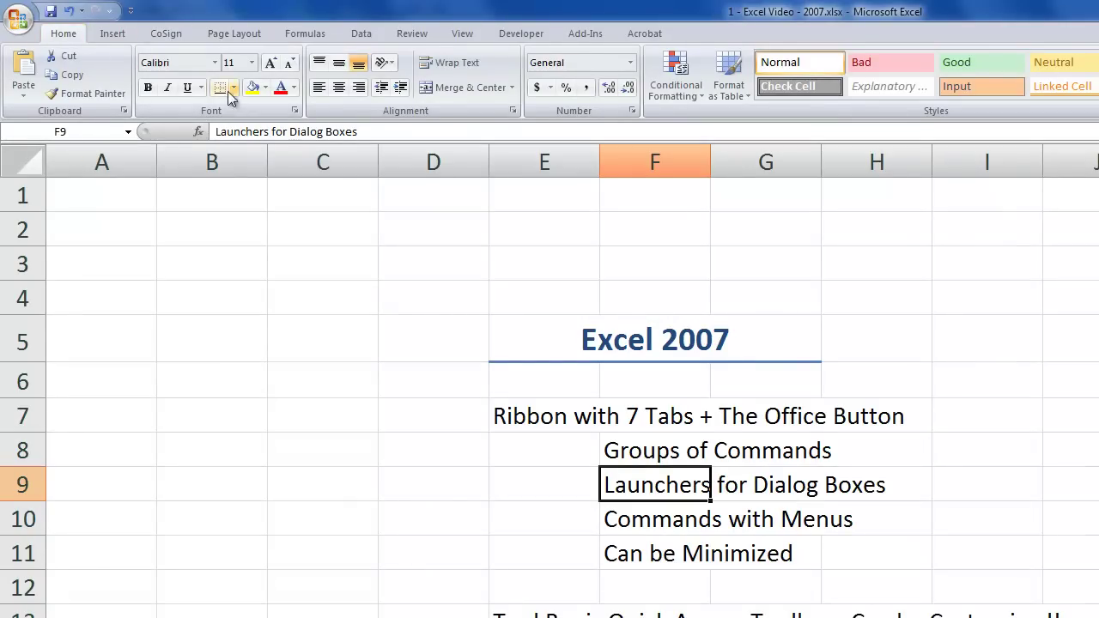
click(295, 112)
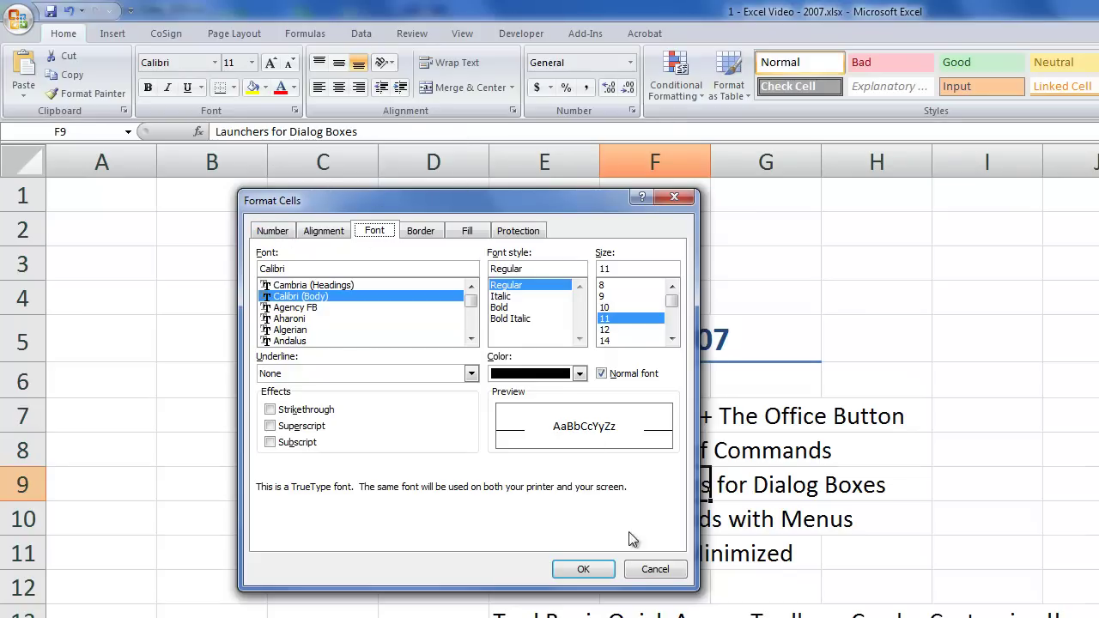
click(655, 570)
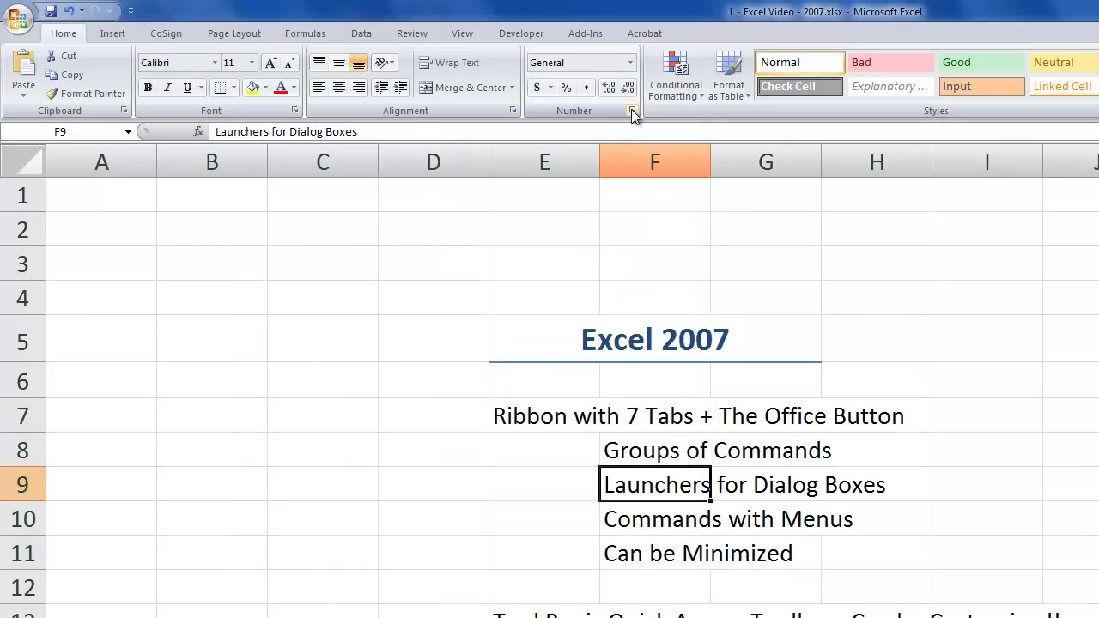
click(632, 112)
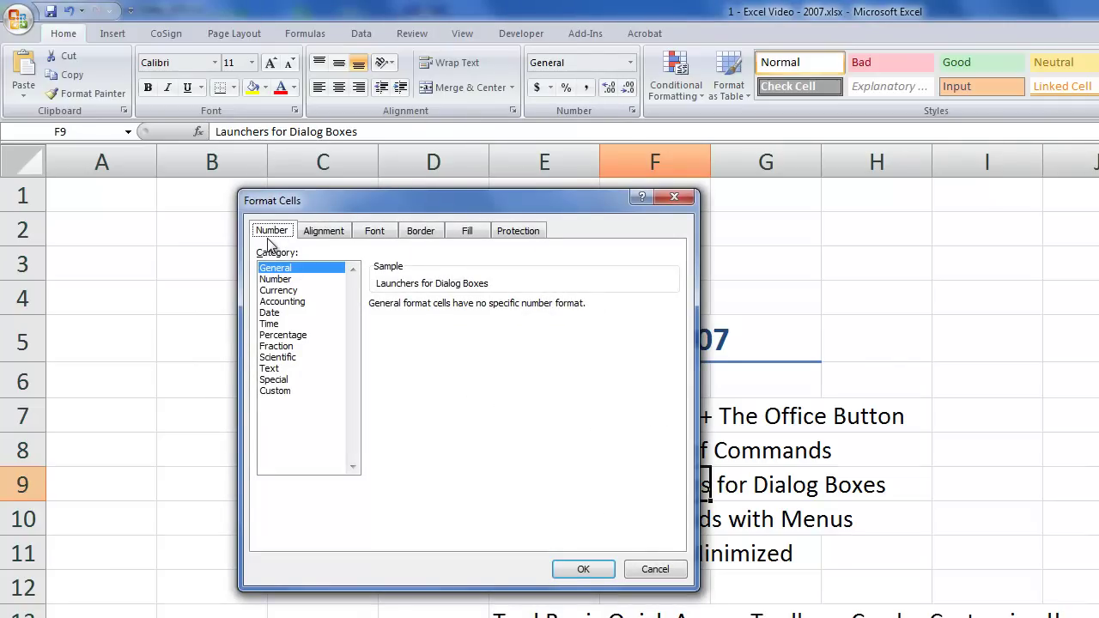
click(584, 571)
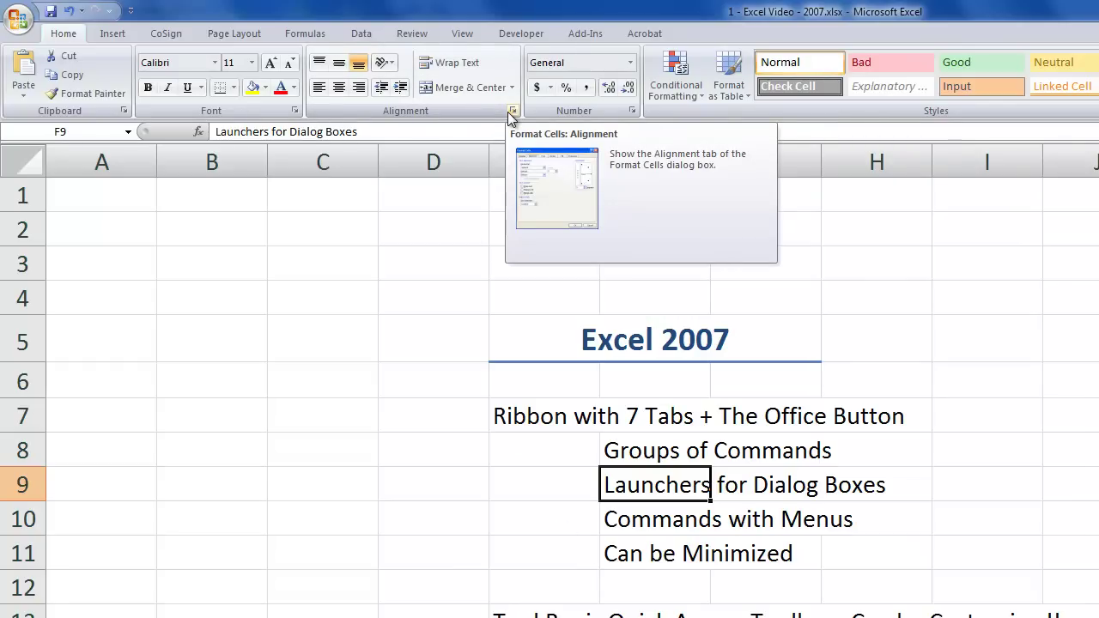
click(530, 414)
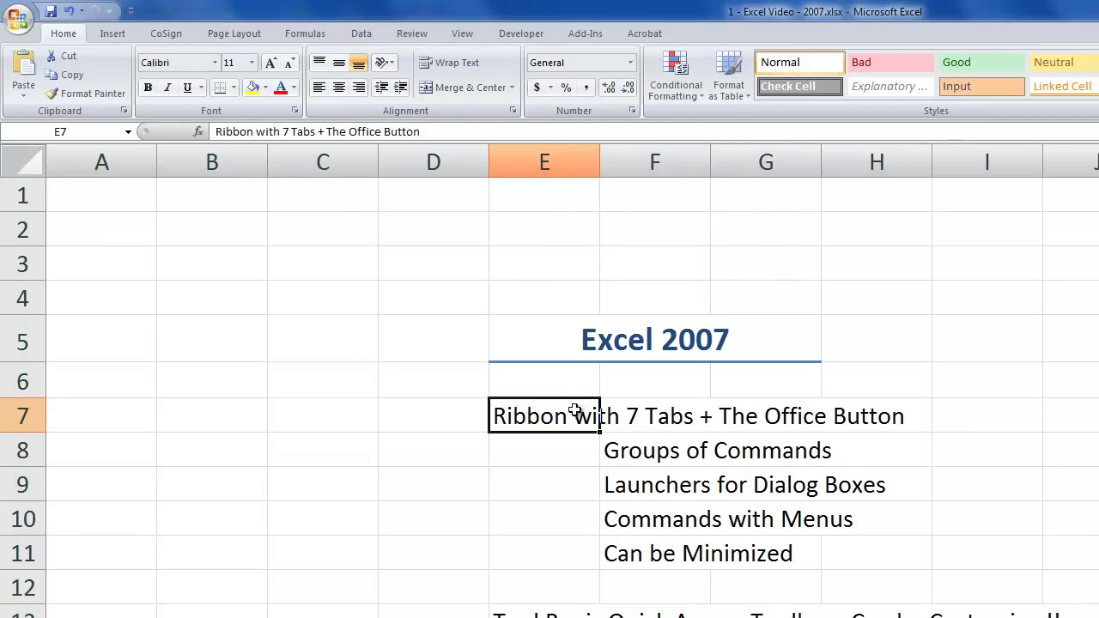
click(149, 88)
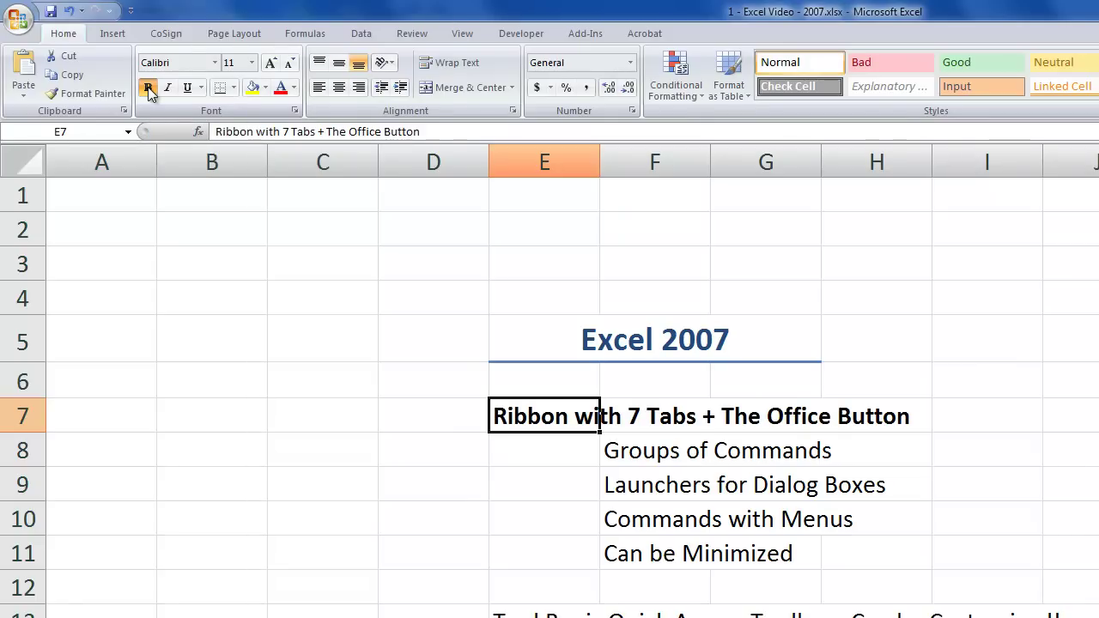
click(148, 88)
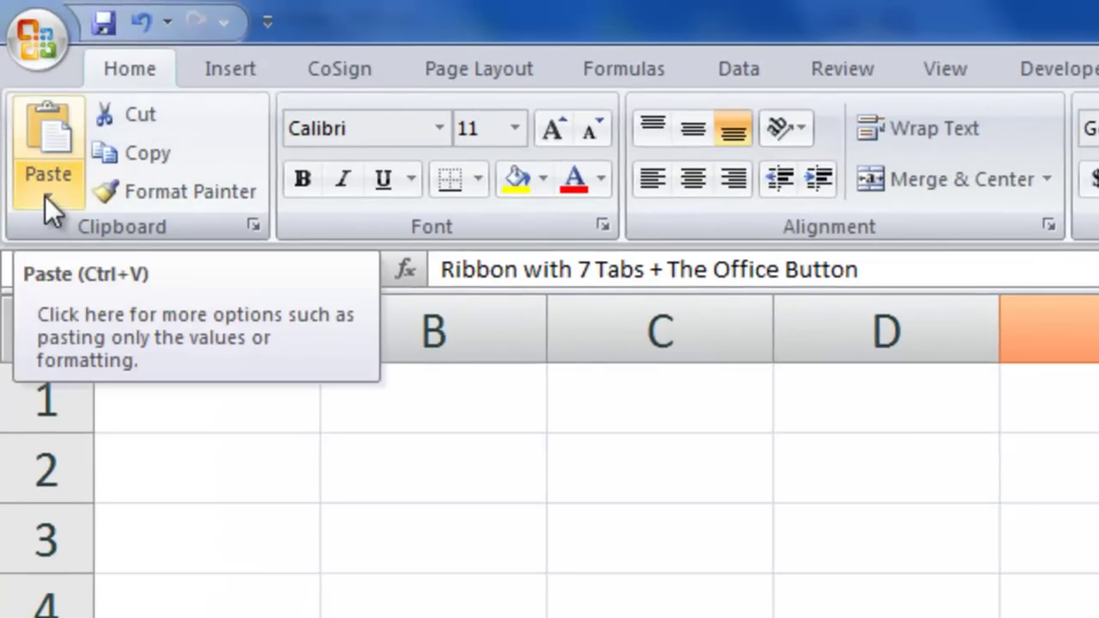
click(44, 196)
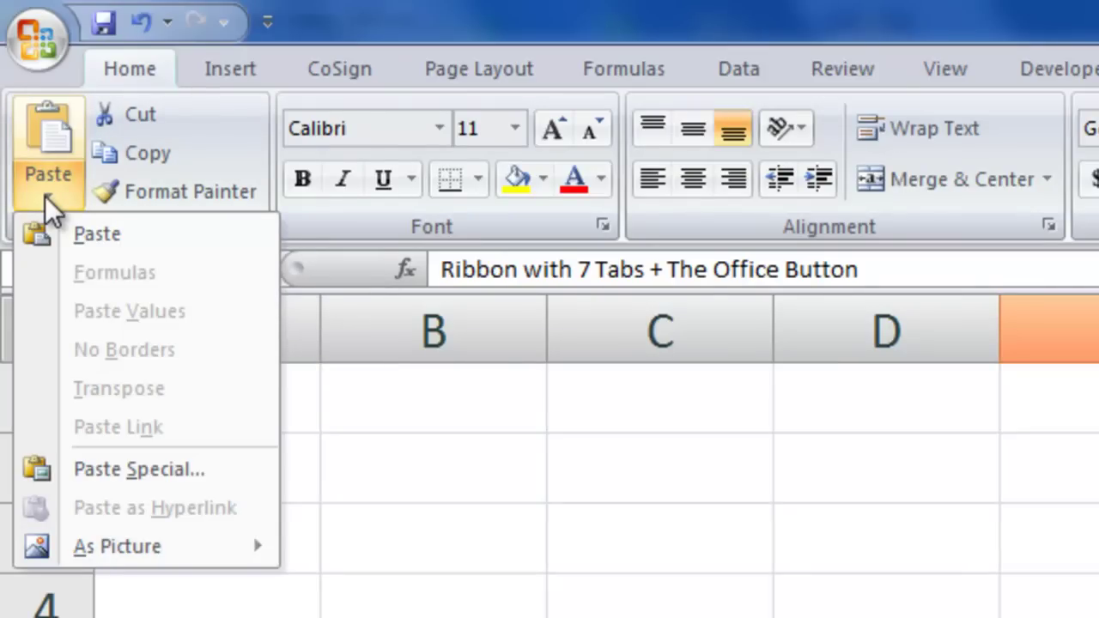
click(417, 503)
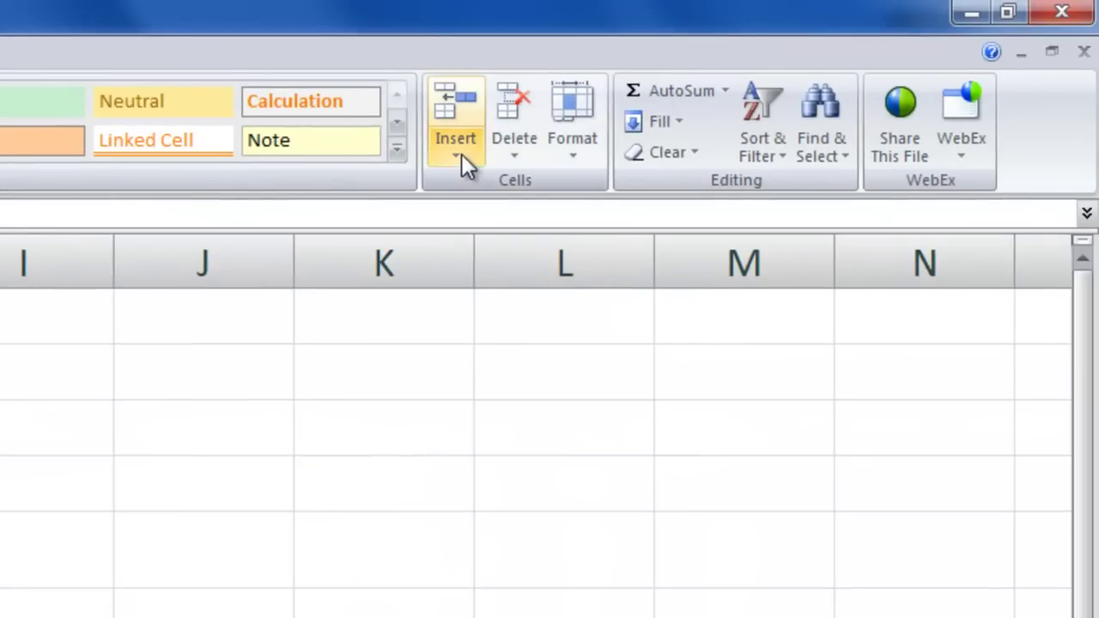
click(461, 155)
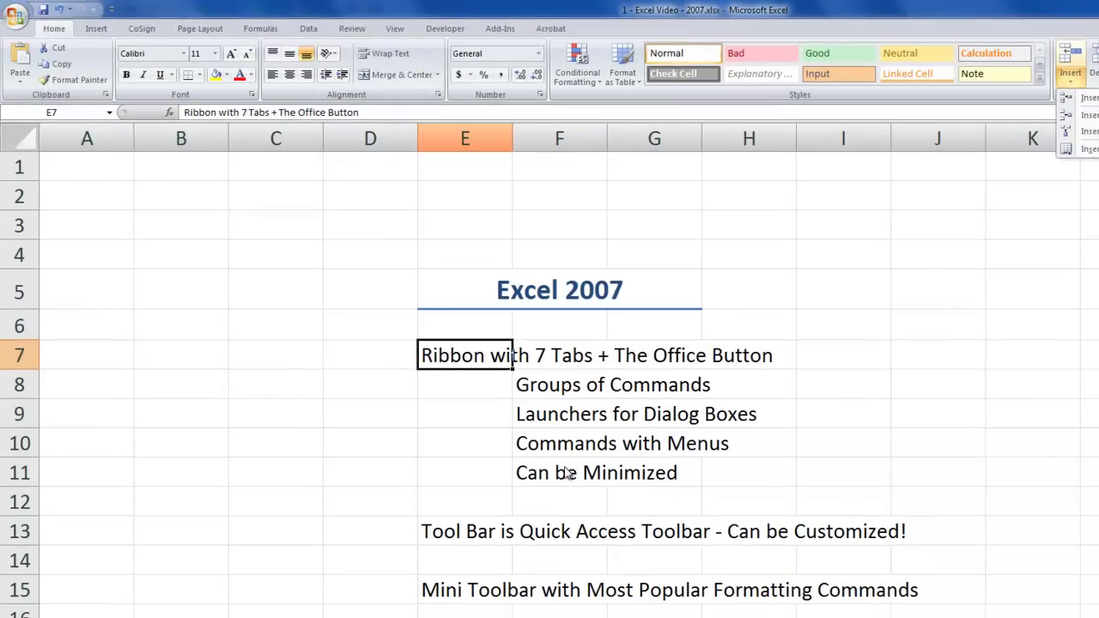
click(564, 472)
click(558, 472)
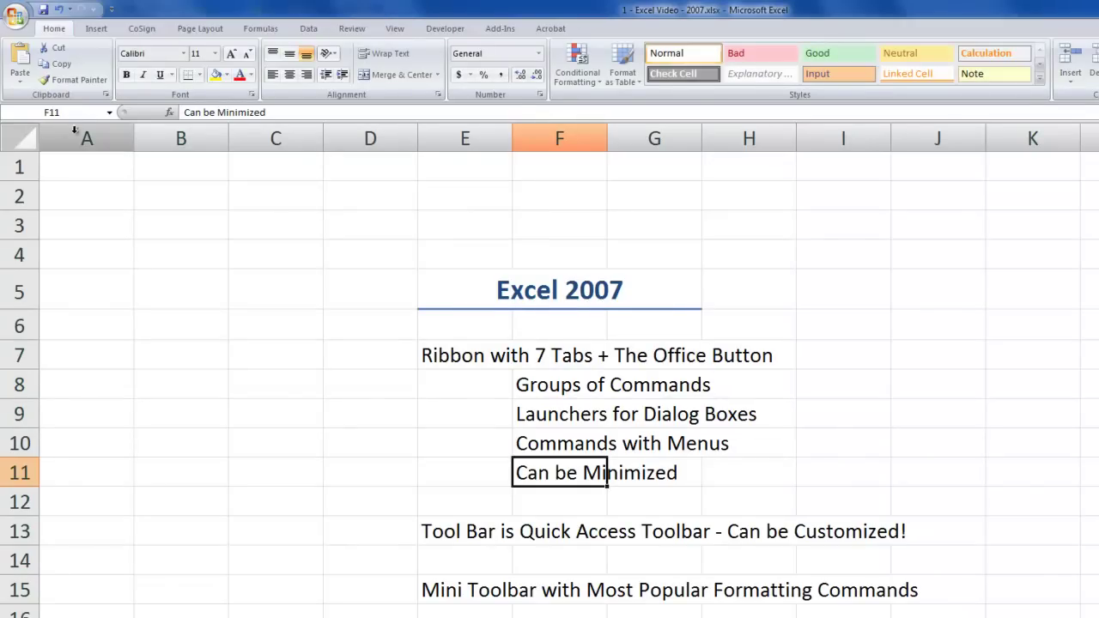
- Minimize the ribbon and bold the E7 heading from the temporarily shown Home tab
double_click(53, 30)
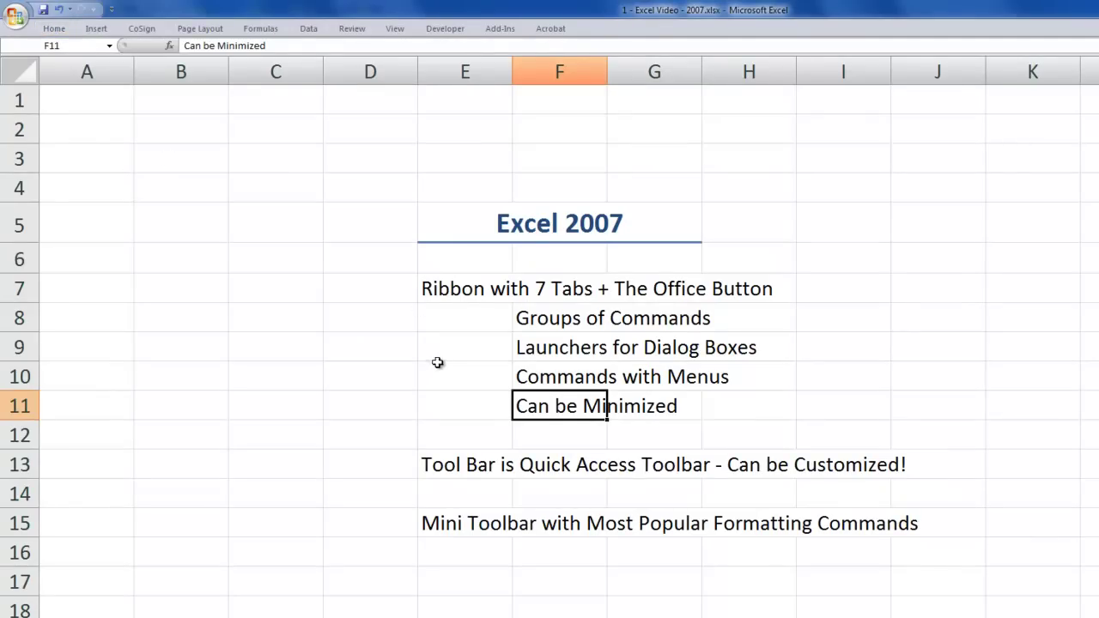
click(461, 288)
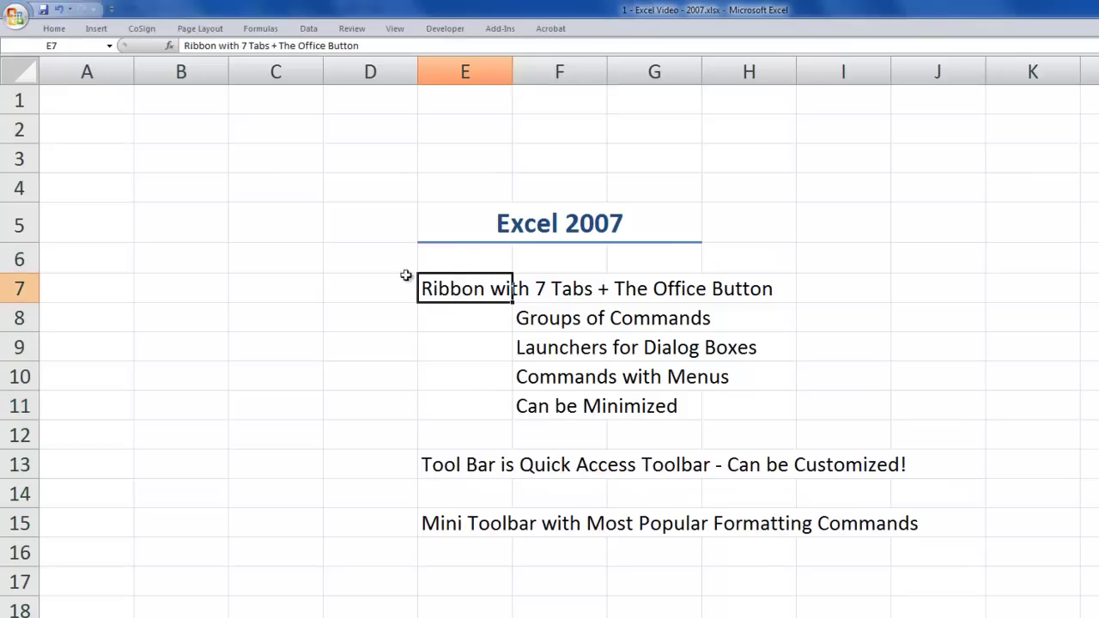
click(57, 31)
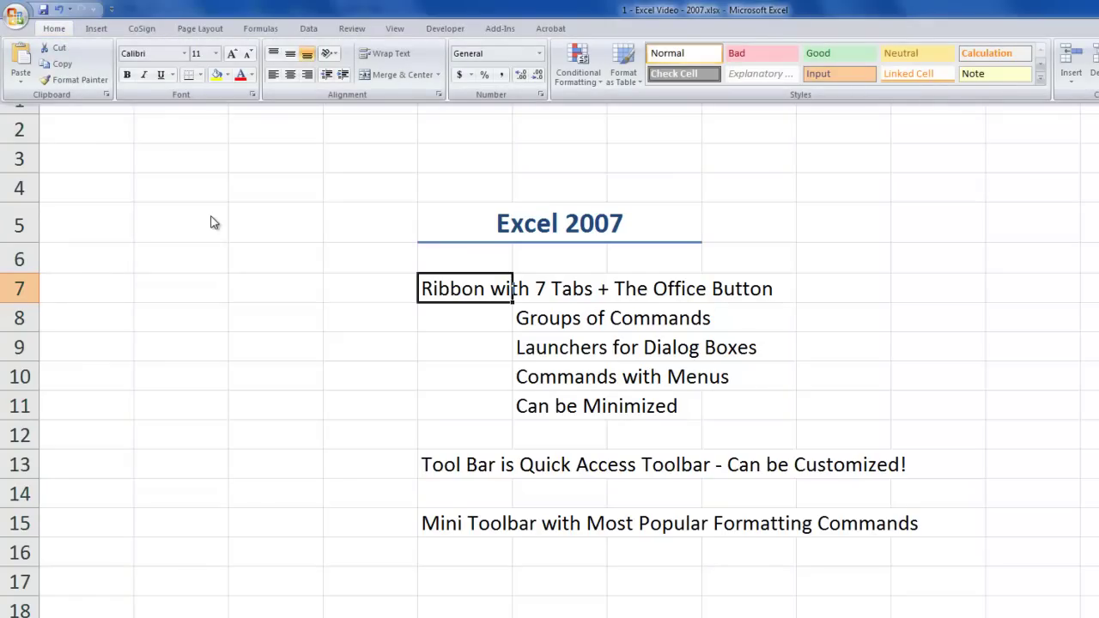
click(127, 74)
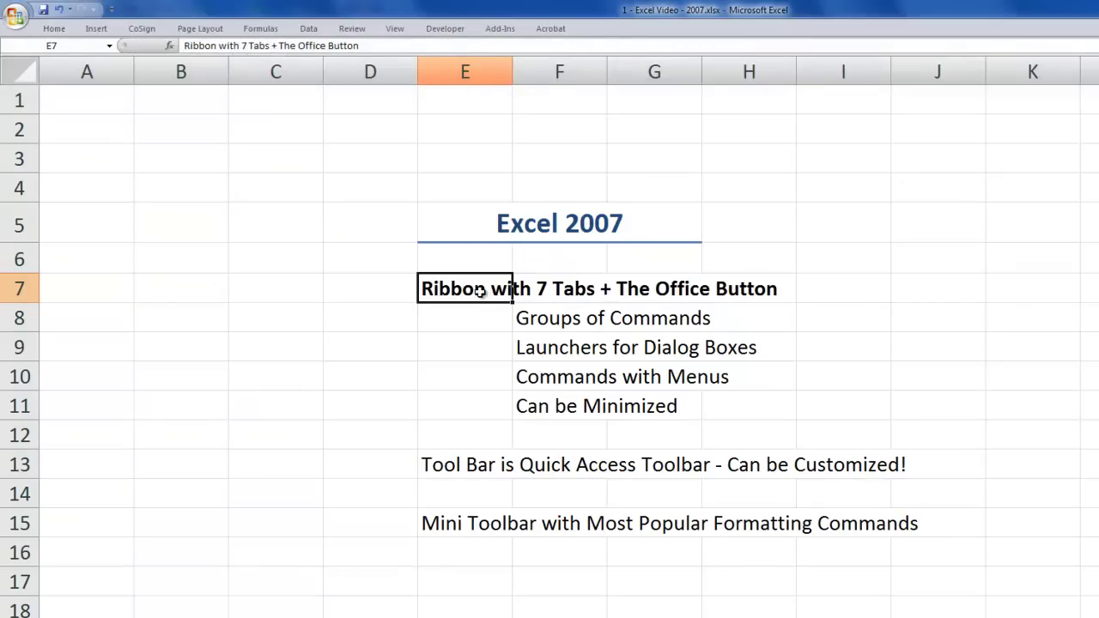
- Restore the full ribbon, remove E7's bold, and paste the picture of both Excel windows
double_click(53, 31)
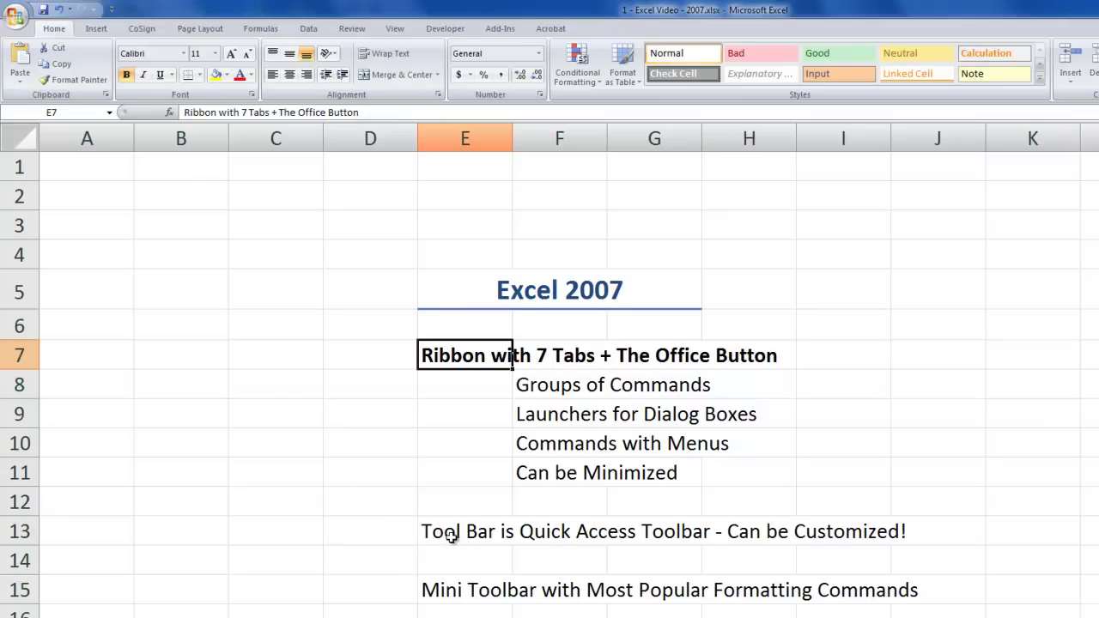
key(ctrl+b)
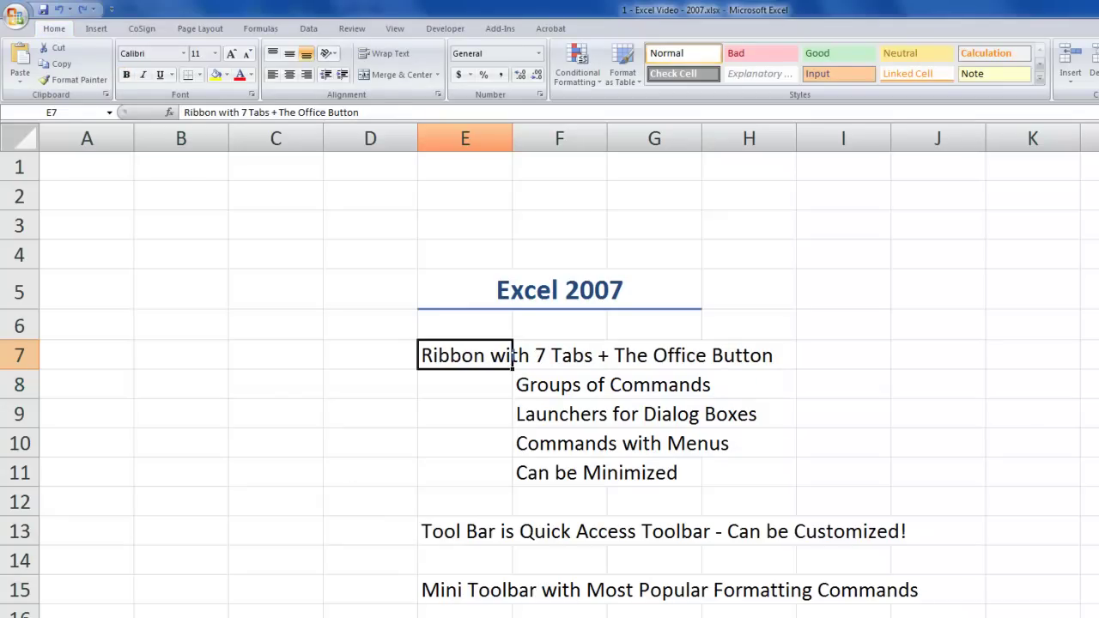
key(ctrl+v)
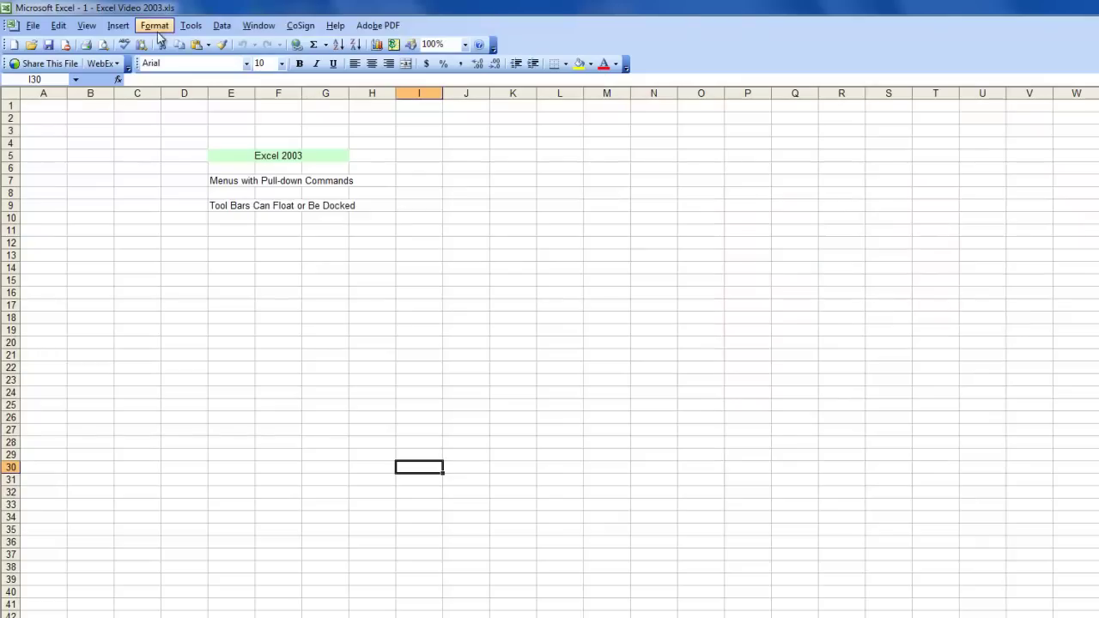
- Bring up Excel 2003's list of available toolbars from the toolbar area, then dismiss it with Esc
right_click(152, 49)
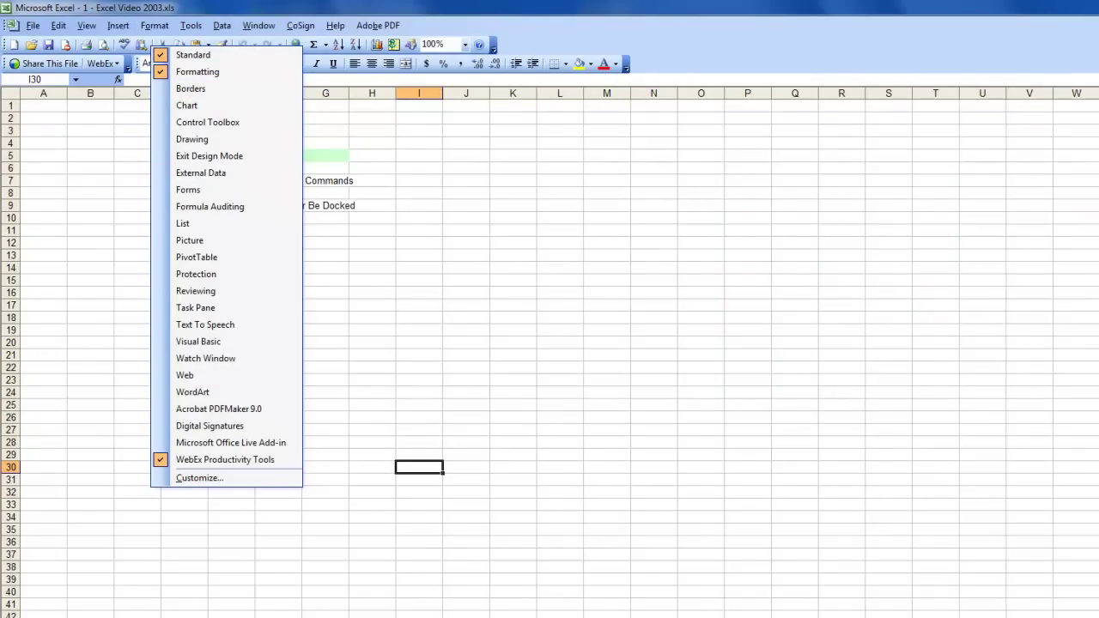
key(Escape)
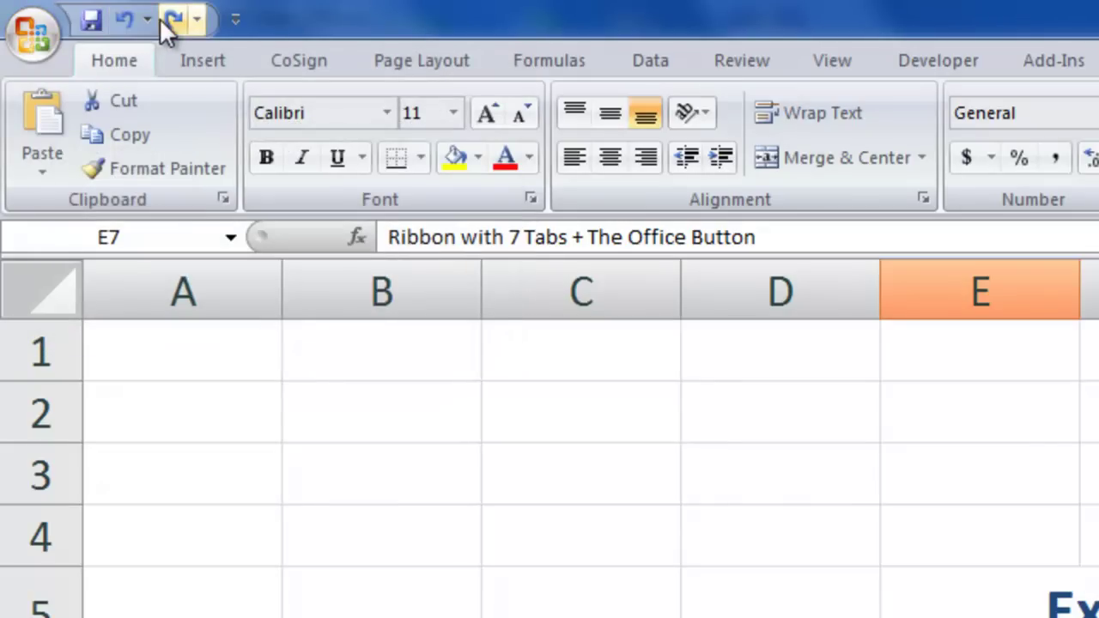
- Place the Quick Access Toolbar below the ribbon, add Print Preview to it, and show Insert
click(236, 19)
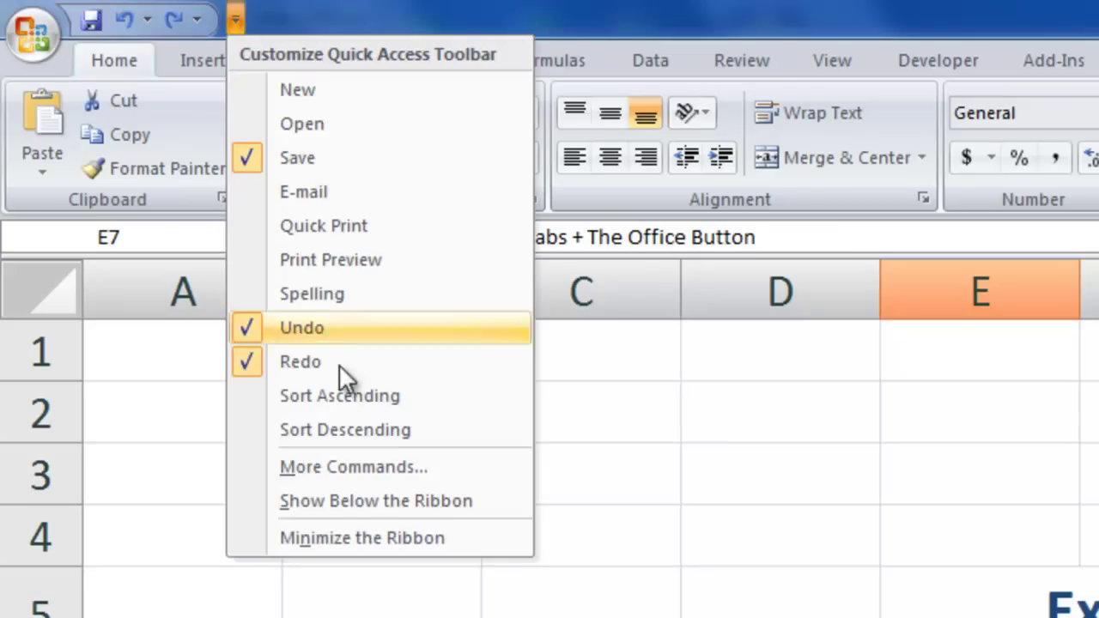
click(372, 500)
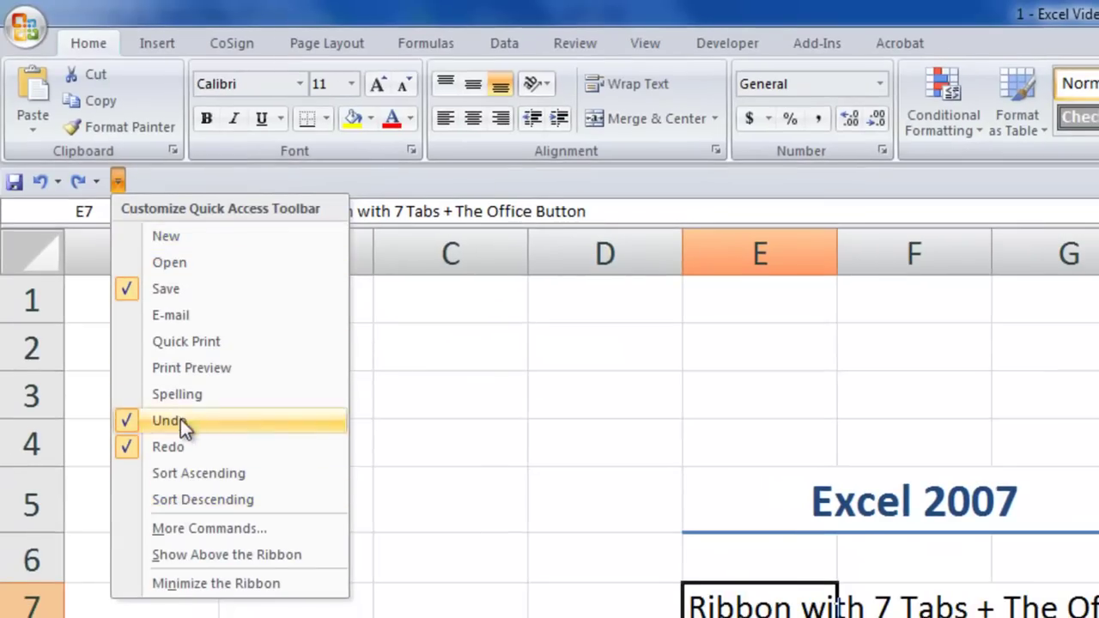
click(189, 370)
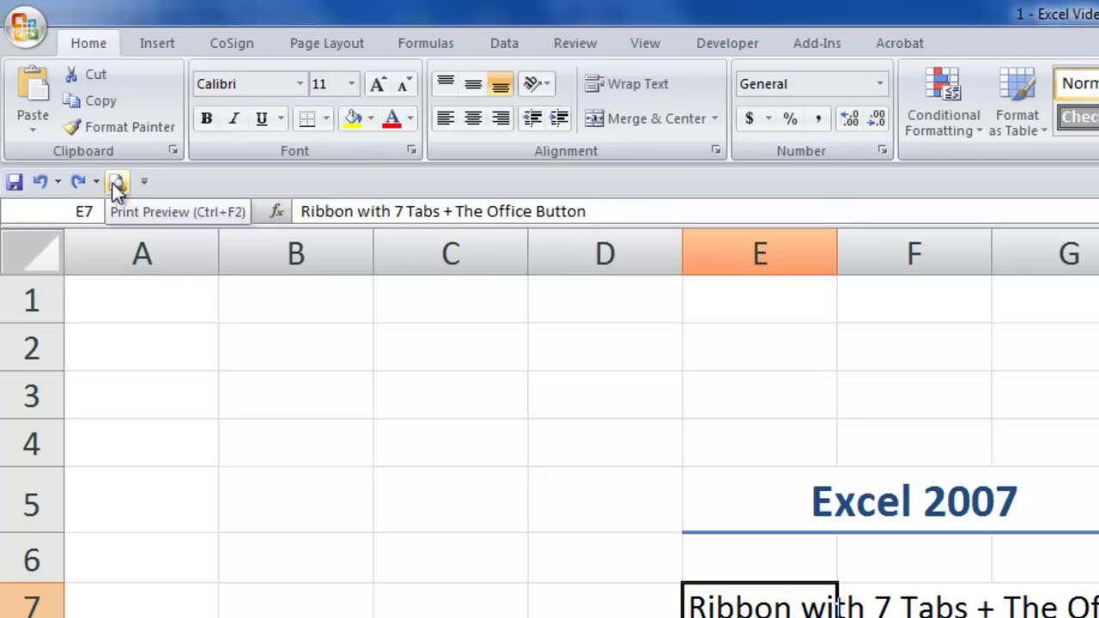
click(156, 44)
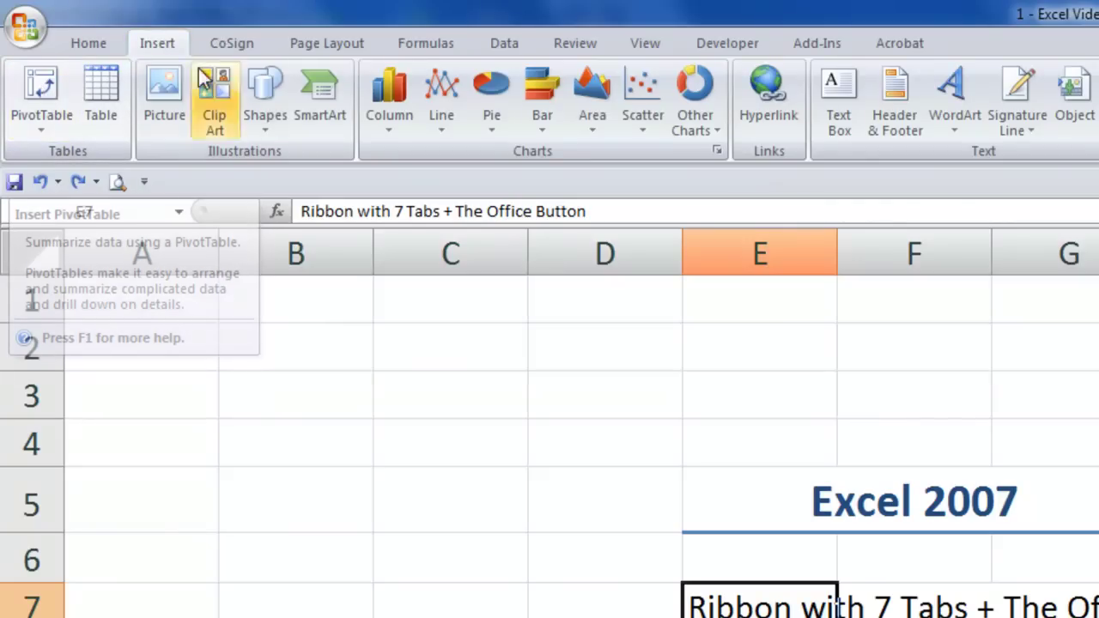
- Add PivotTable to the Quick Access Toolbar, test it, cancel, and return to Home
right_click(44, 100)
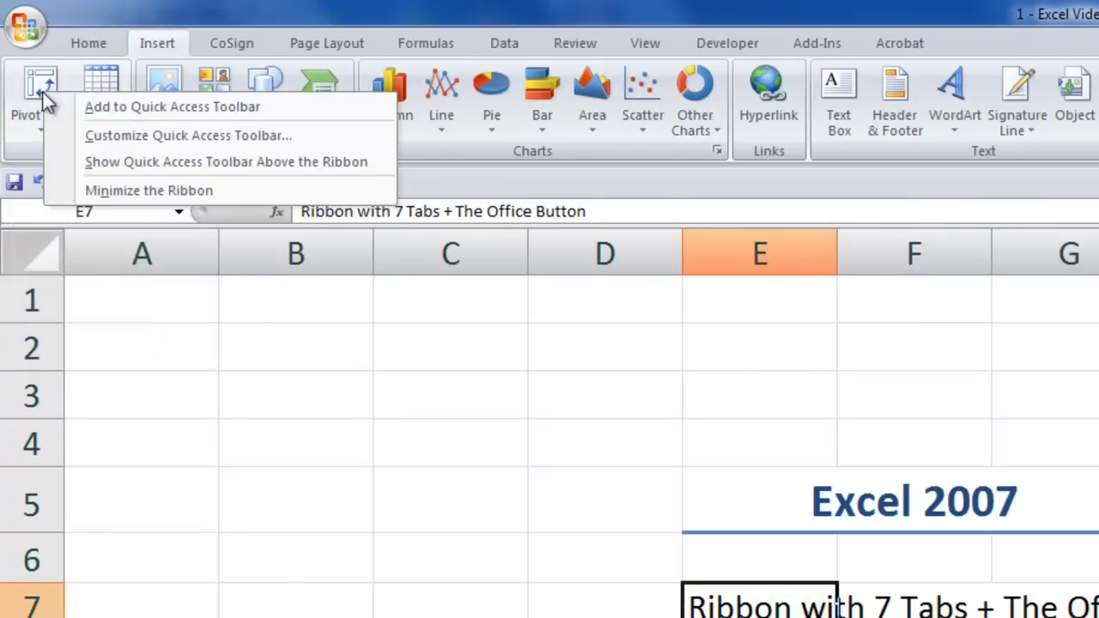
click(110, 115)
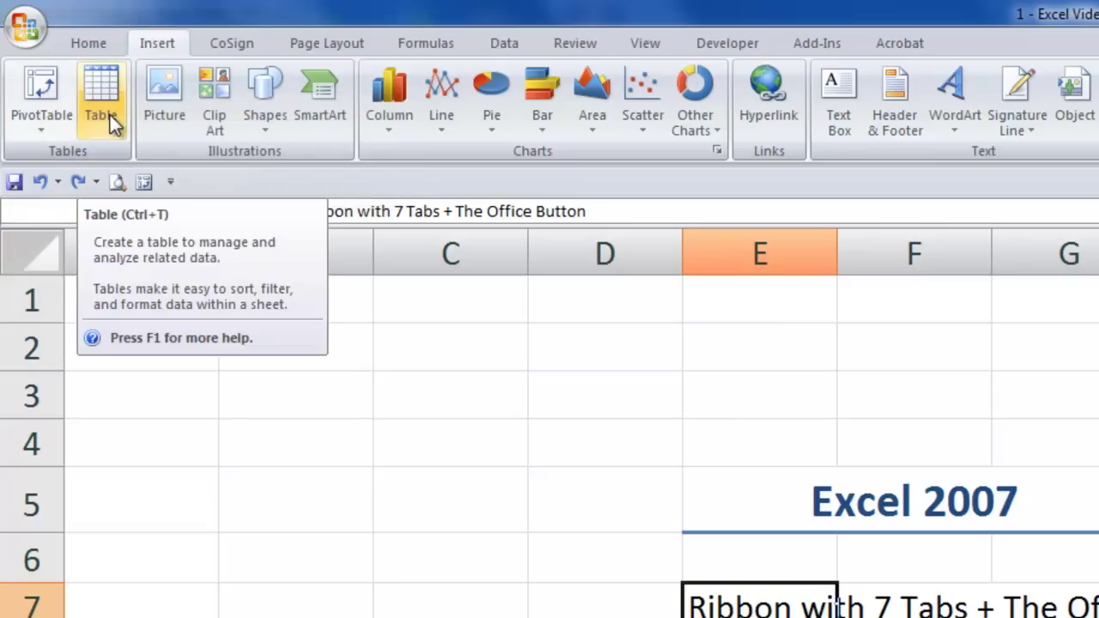
click(143, 182)
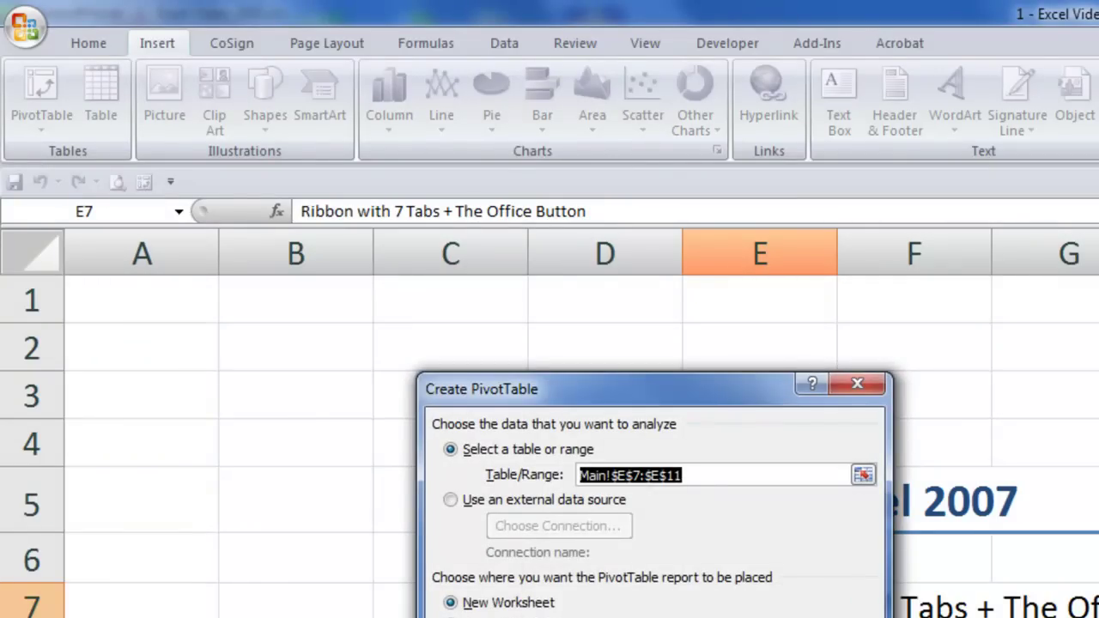
key(Escape)
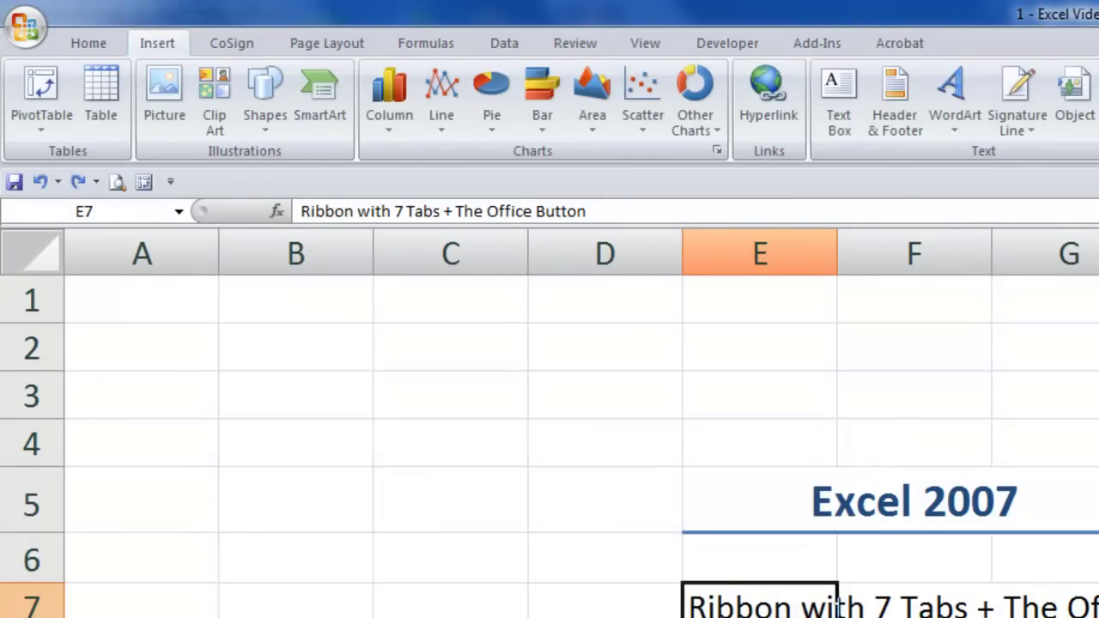
click(90, 45)
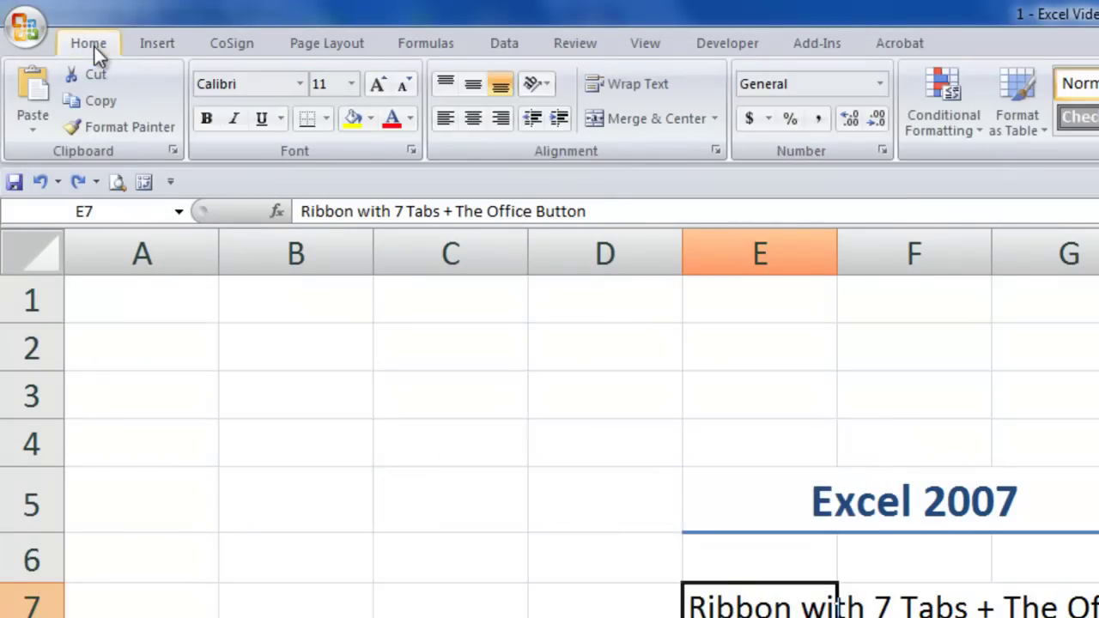
- Add Format Painter and the whole Editing group to the Quick Access Toolbar, then try the Editing button
right_click(105, 129)
click(198, 146)
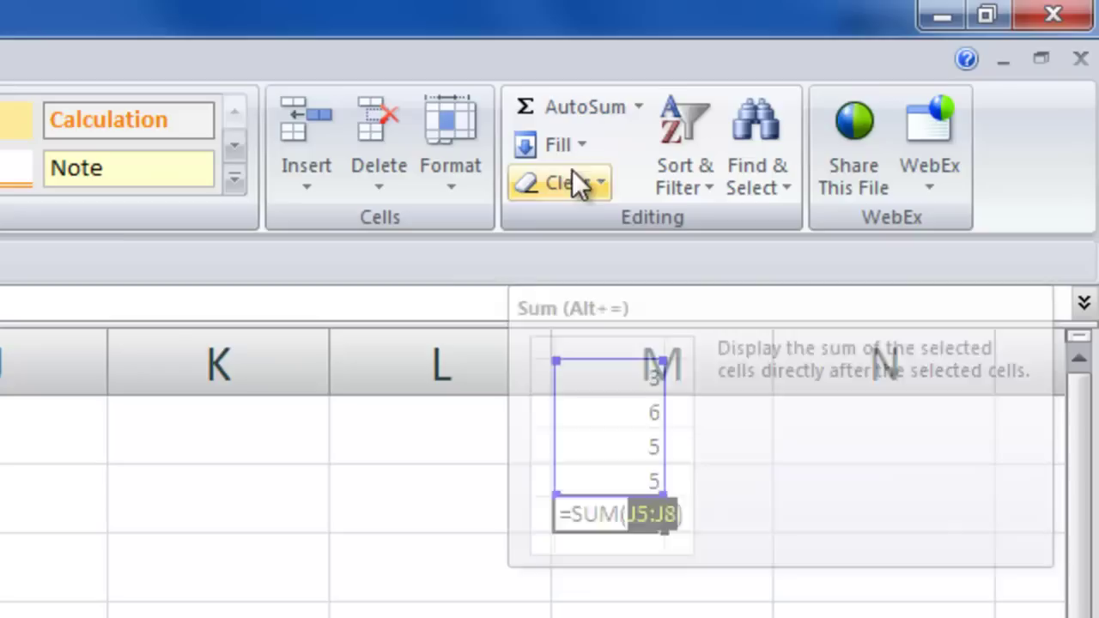
right_click(591, 216)
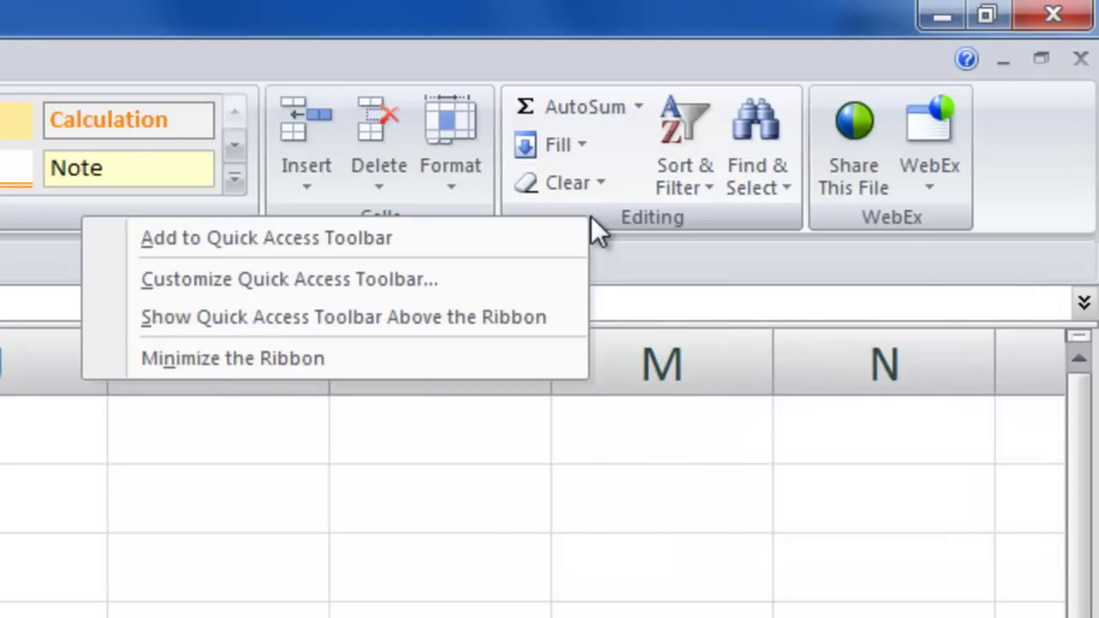
click(477, 234)
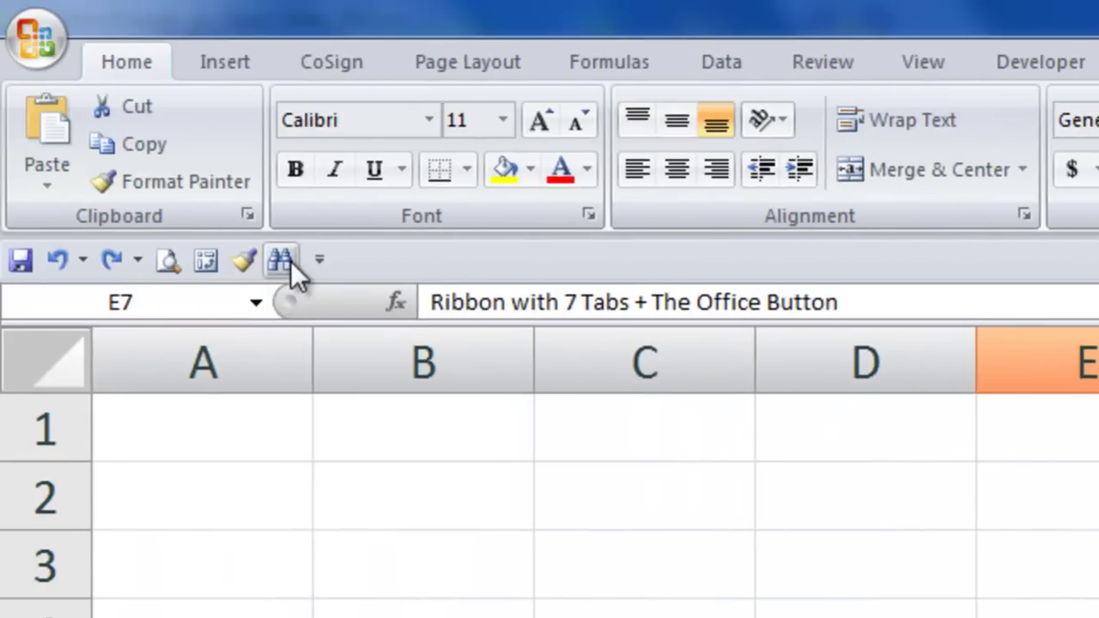
click(294, 260)
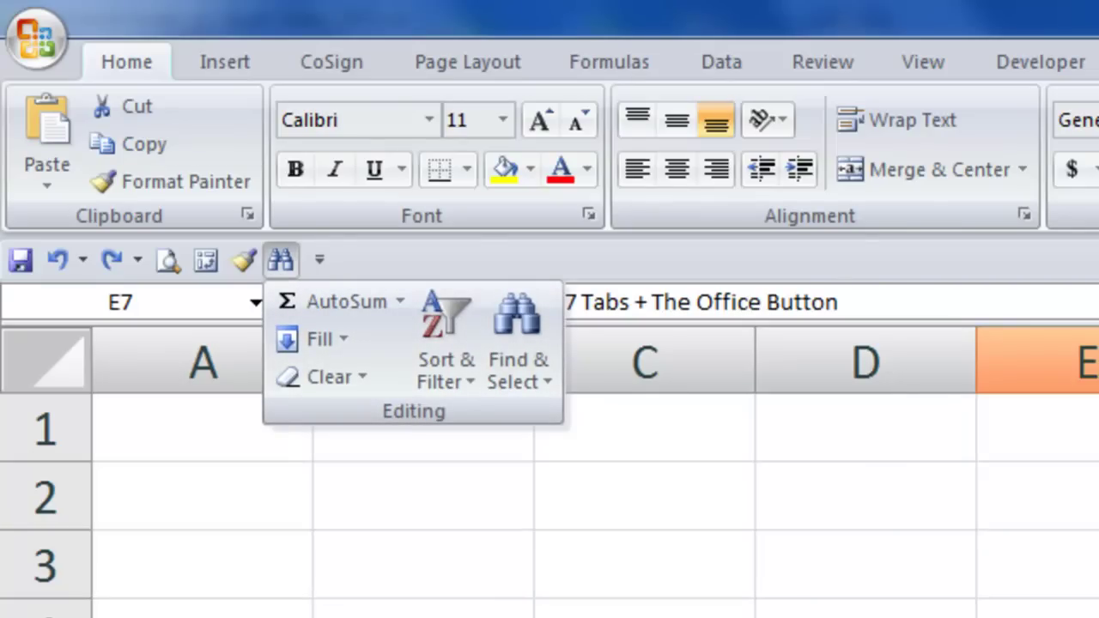
click(462, 254)
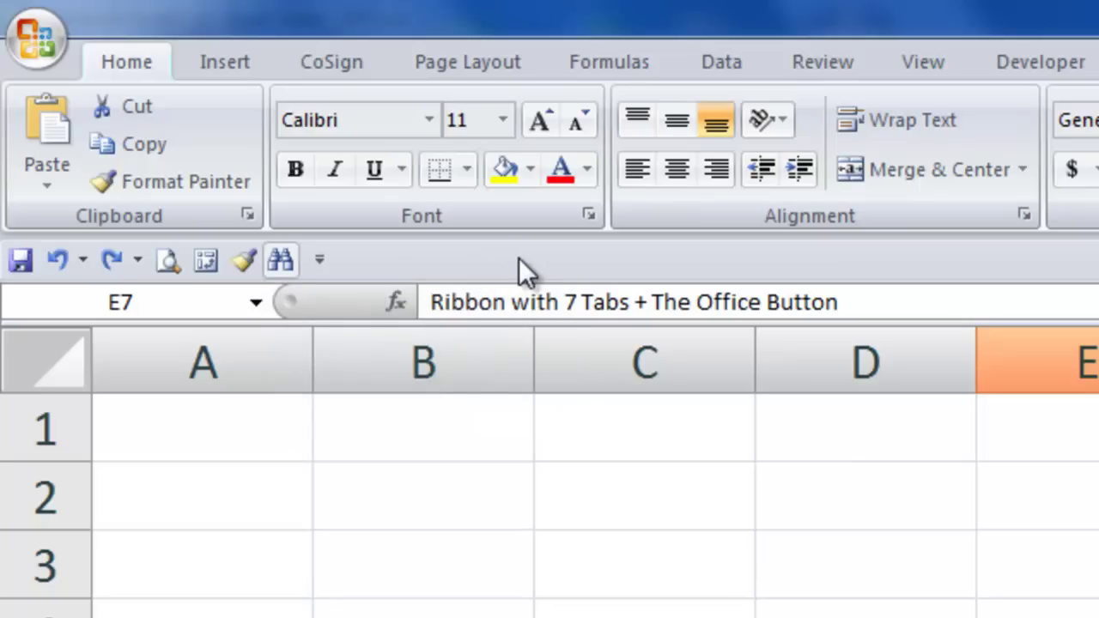
- Add E-mail to the Quick Access Toolbar via More Commands, trying Move Up and Move Down
click(322, 262)
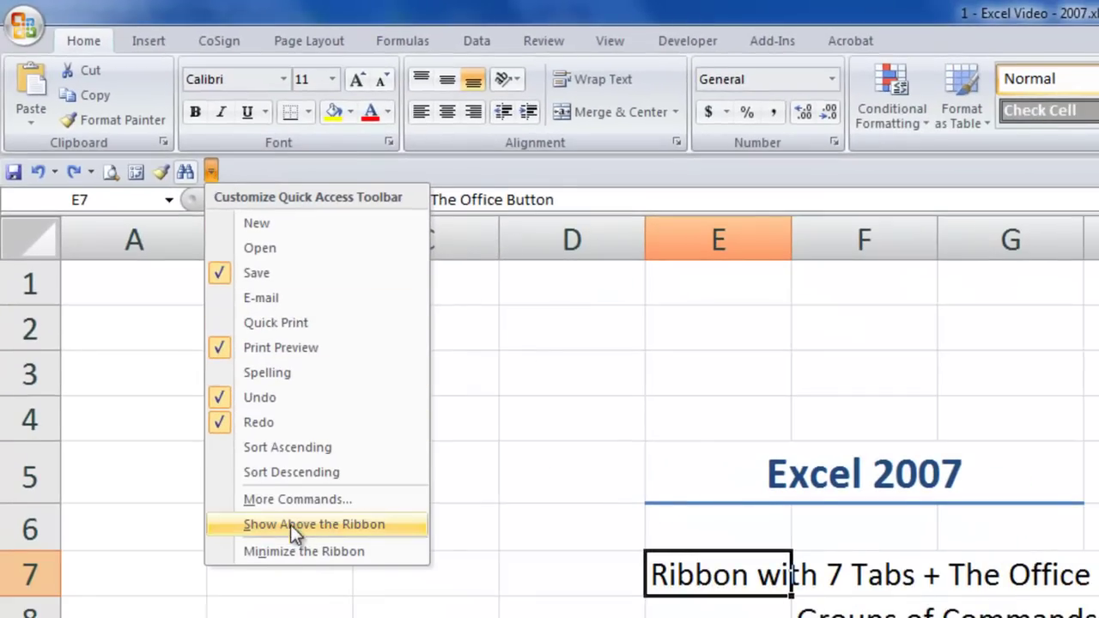
click(290, 499)
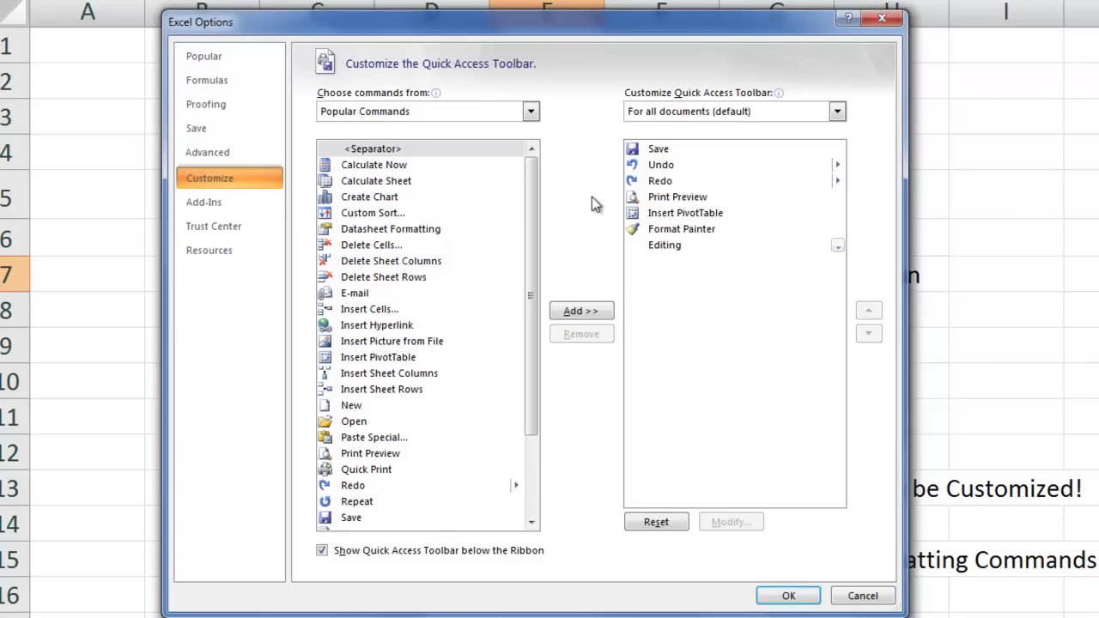
click(364, 296)
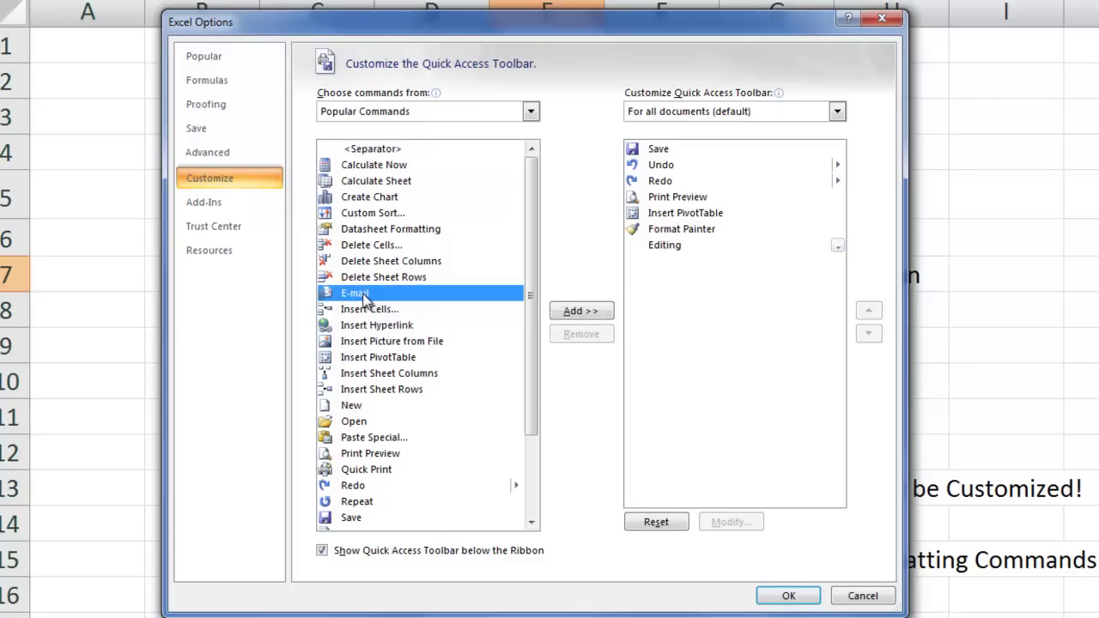
click(573, 312)
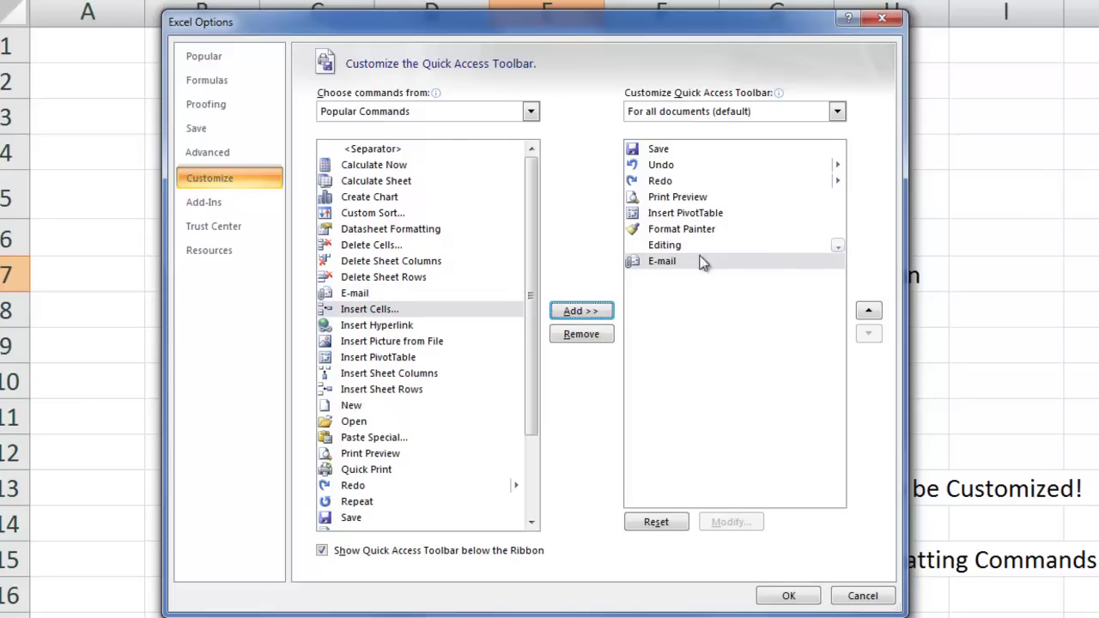
click(872, 309)
click(870, 333)
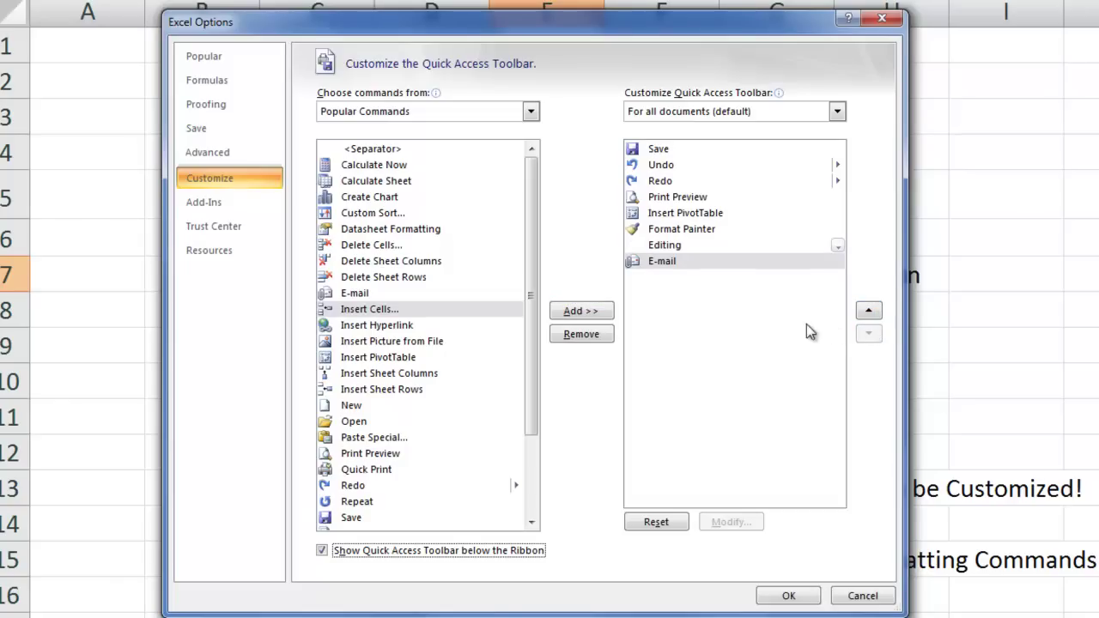
- Add Line Color from the Commands Not in the Ribbon list to the toolbar
click(531, 113)
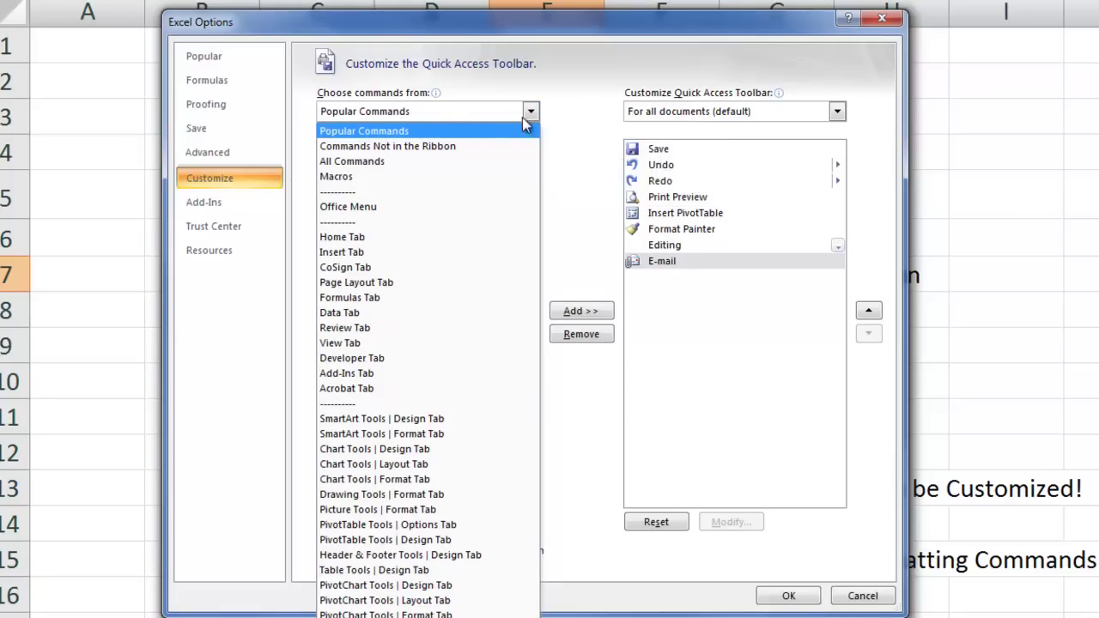
click(477, 147)
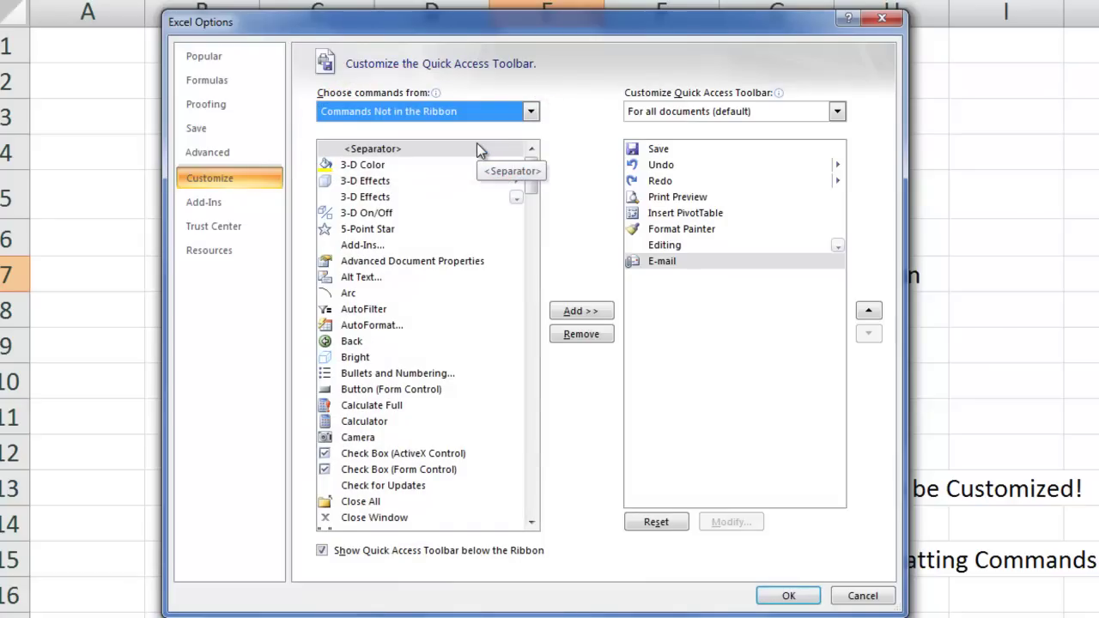
drag(529, 177, 531, 249)
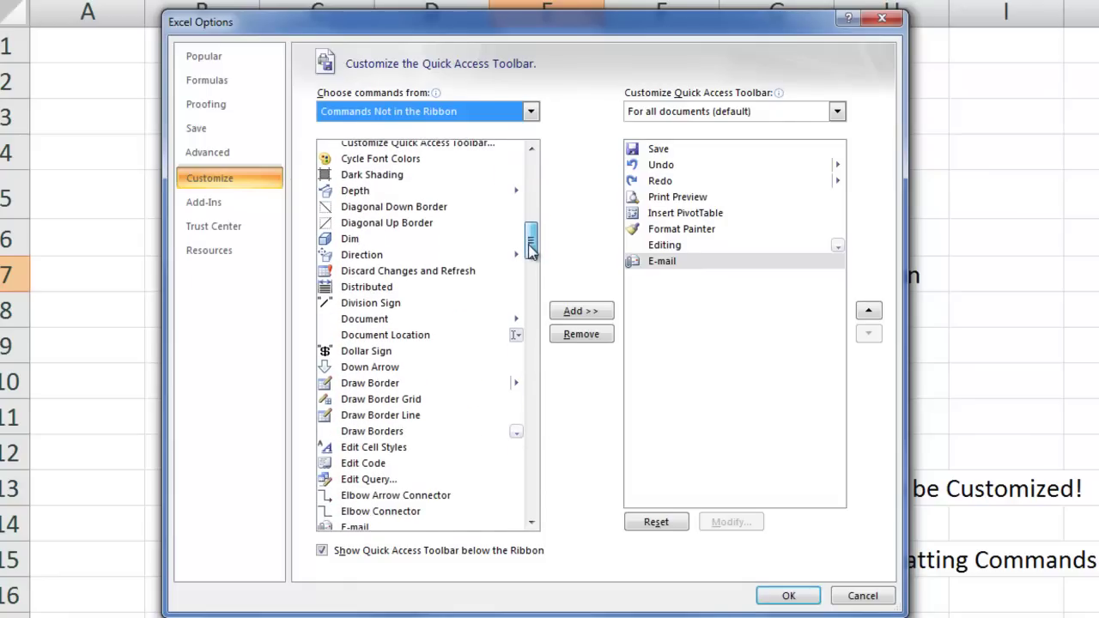
drag(531, 248, 539, 331)
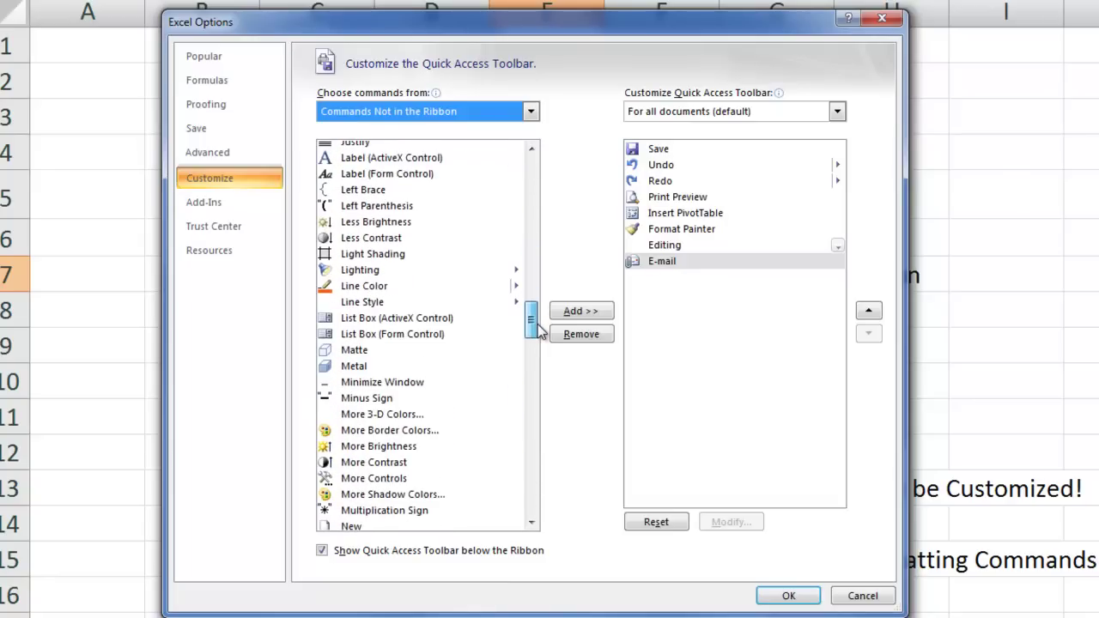
click(372, 287)
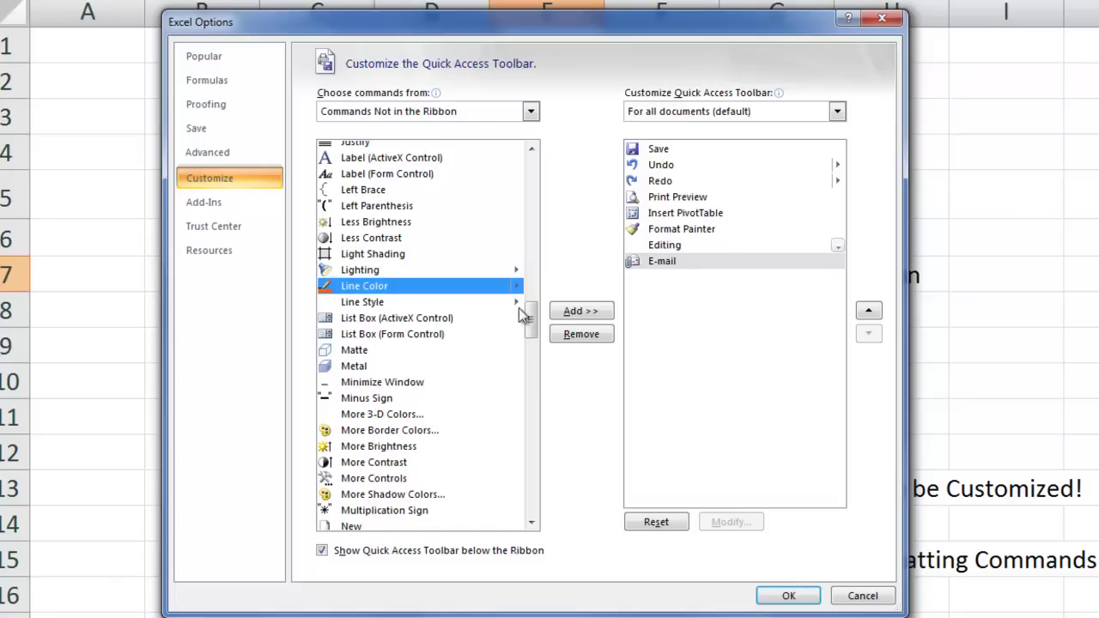
click(575, 314)
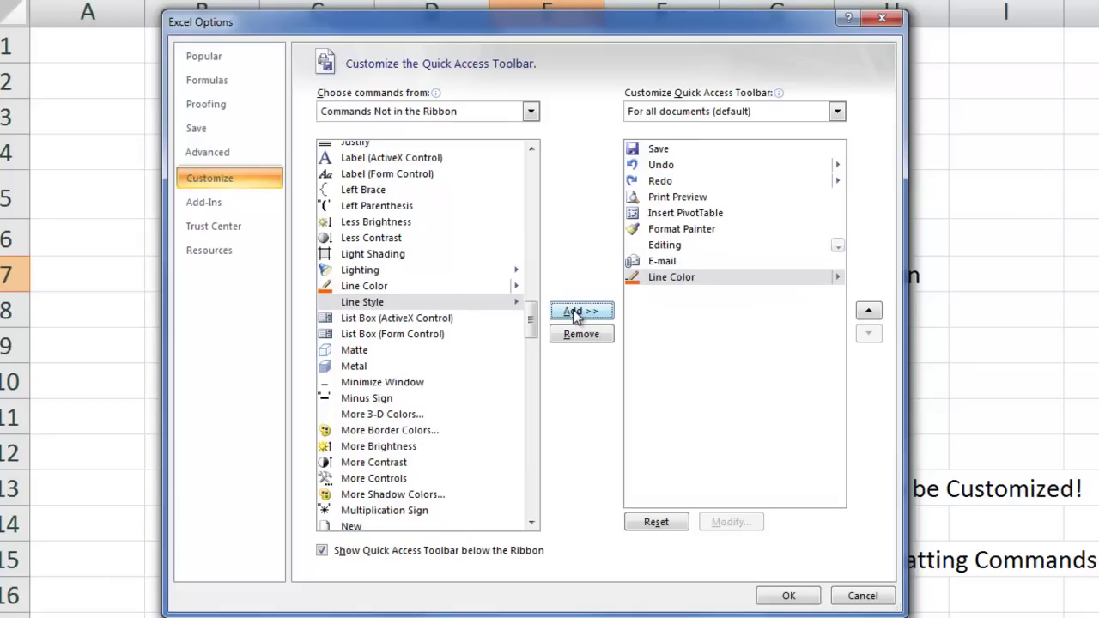
- Apply the toolbar customization to all documents and confirm with OK
click(836, 113)
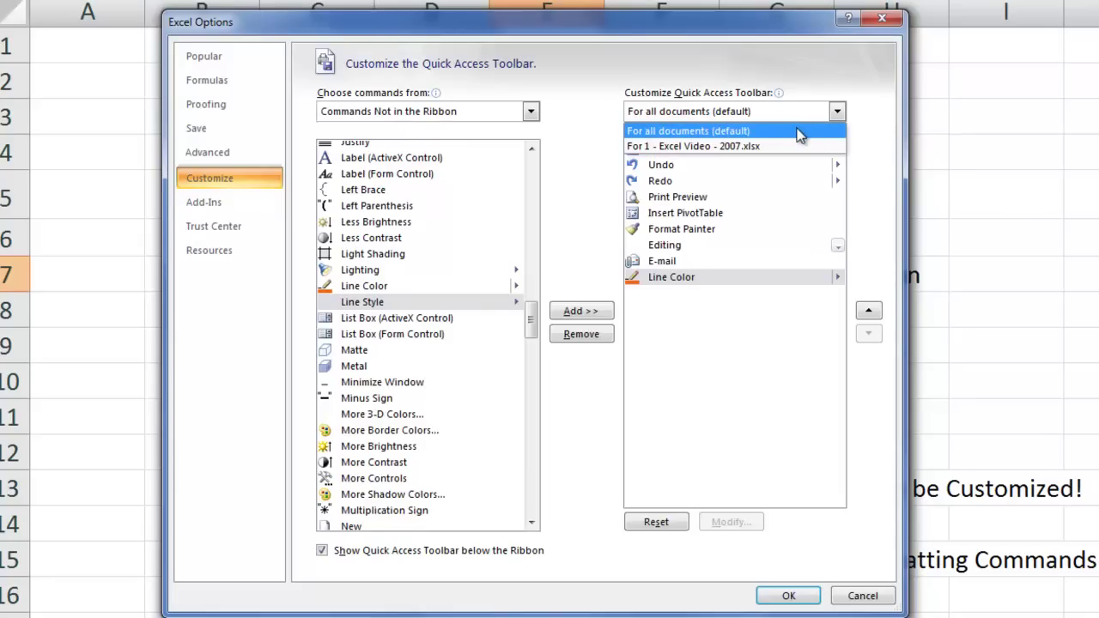
click(797, 130)
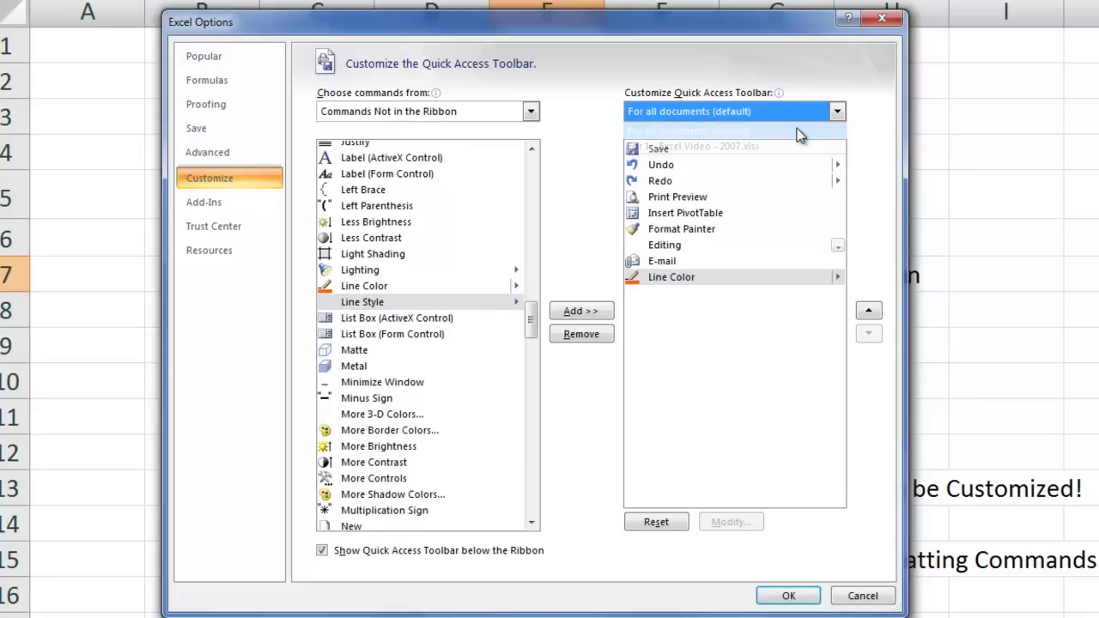
click(788, 601)
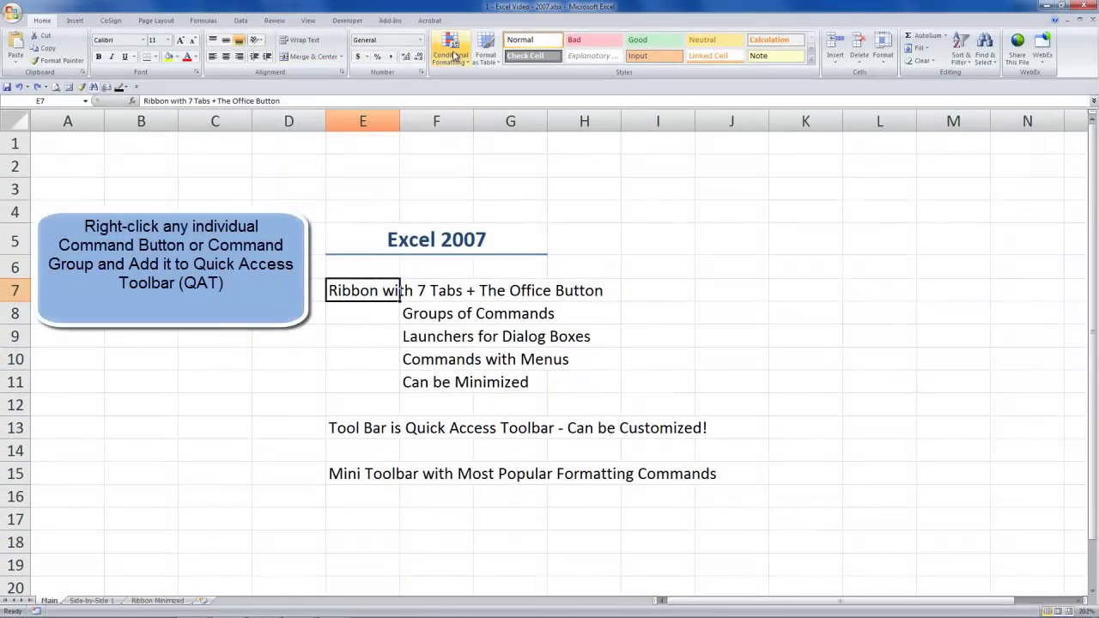
- Add Conditional Formatting to the Quick Access Toolbar from its right-click menu
right_click(453, 56)
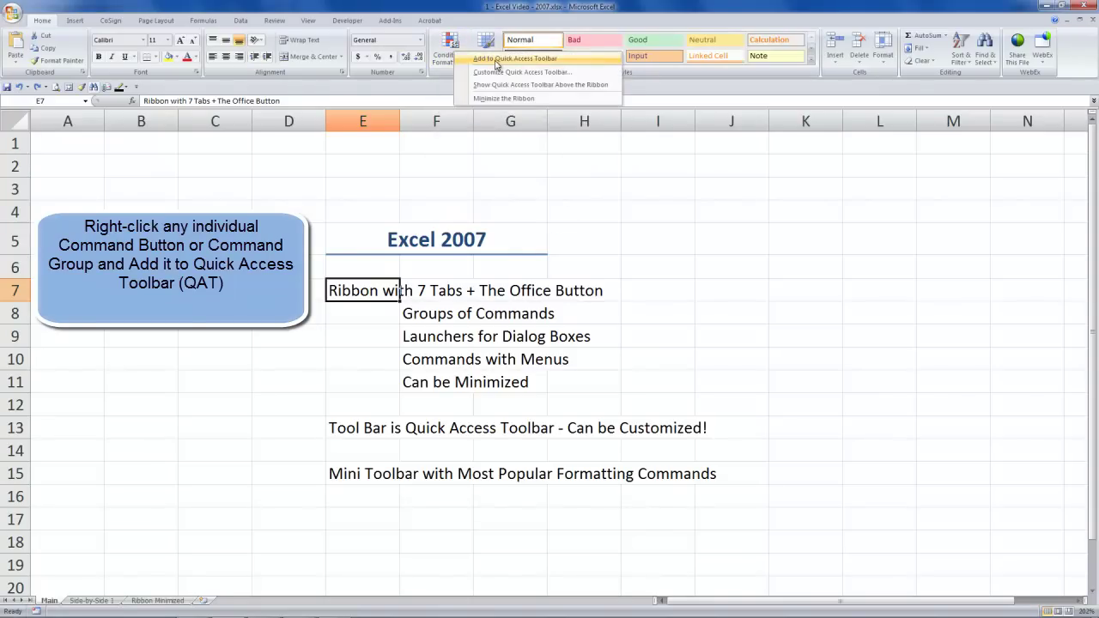
click(496, 59)
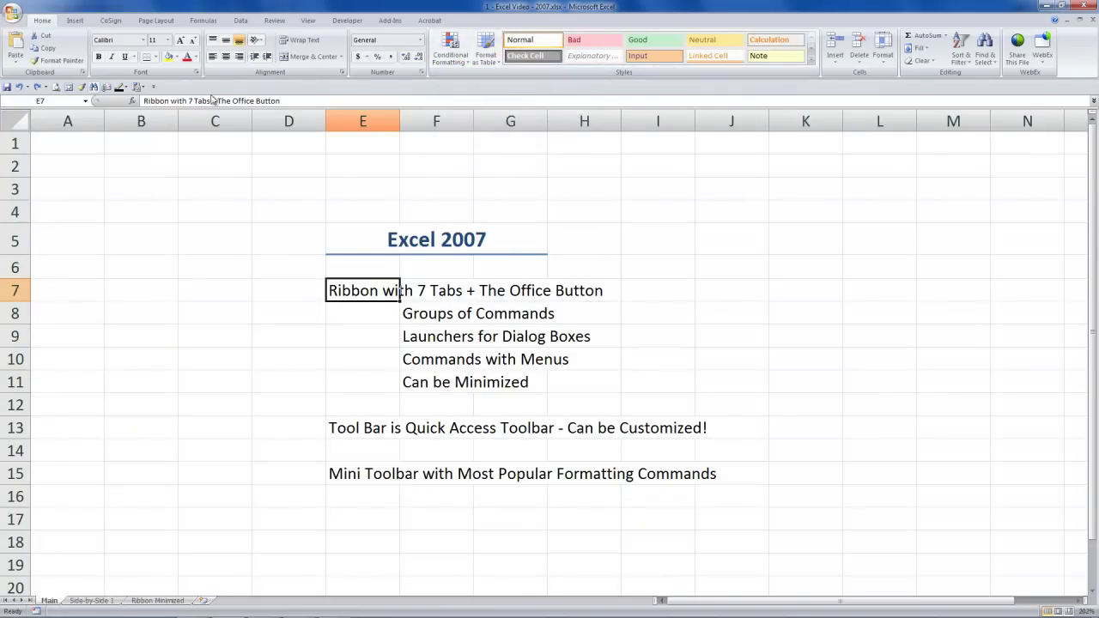
right_click(136, 88)
key(Escape)
- Add the whole Styles group to the Quick Access Toolbar and test its gallery
right_click(605, 75)
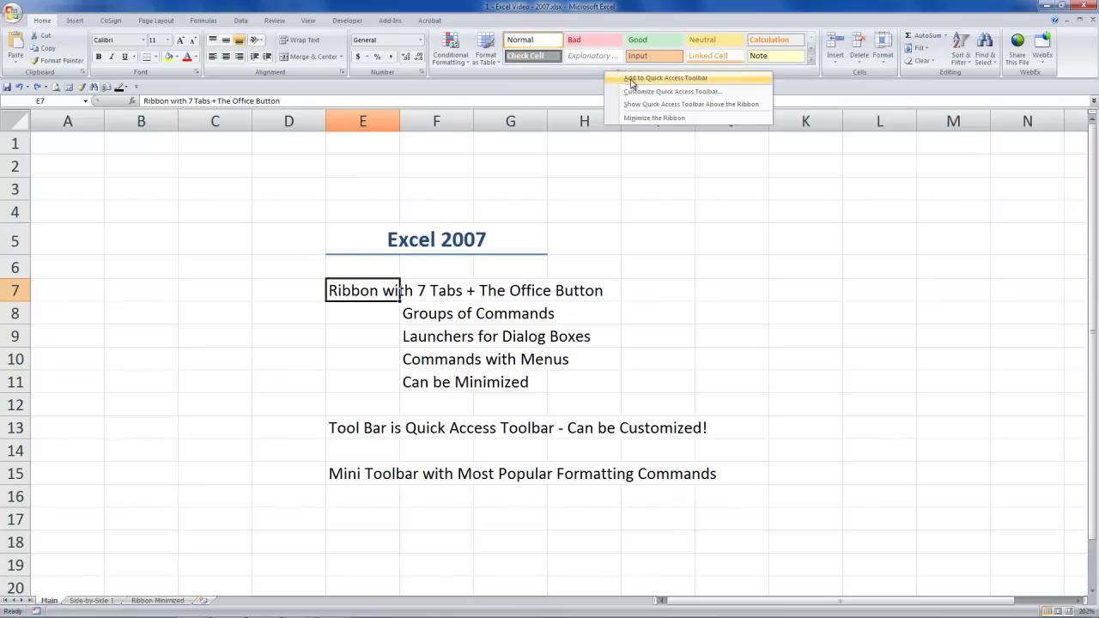
click(631, 81)
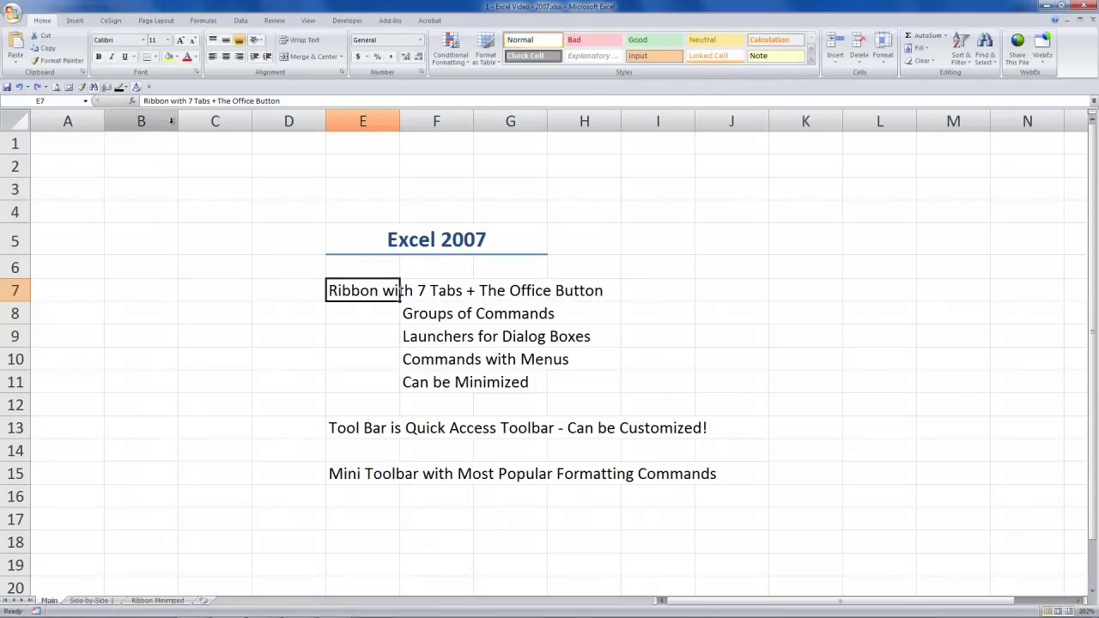
click(136, 87)
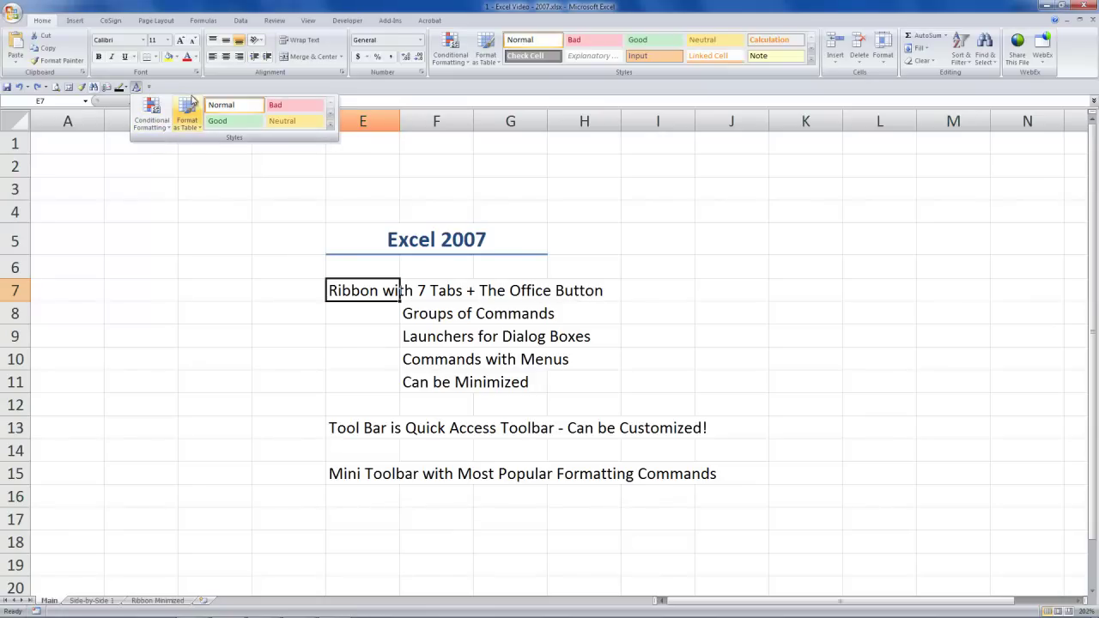
click(216, 90)
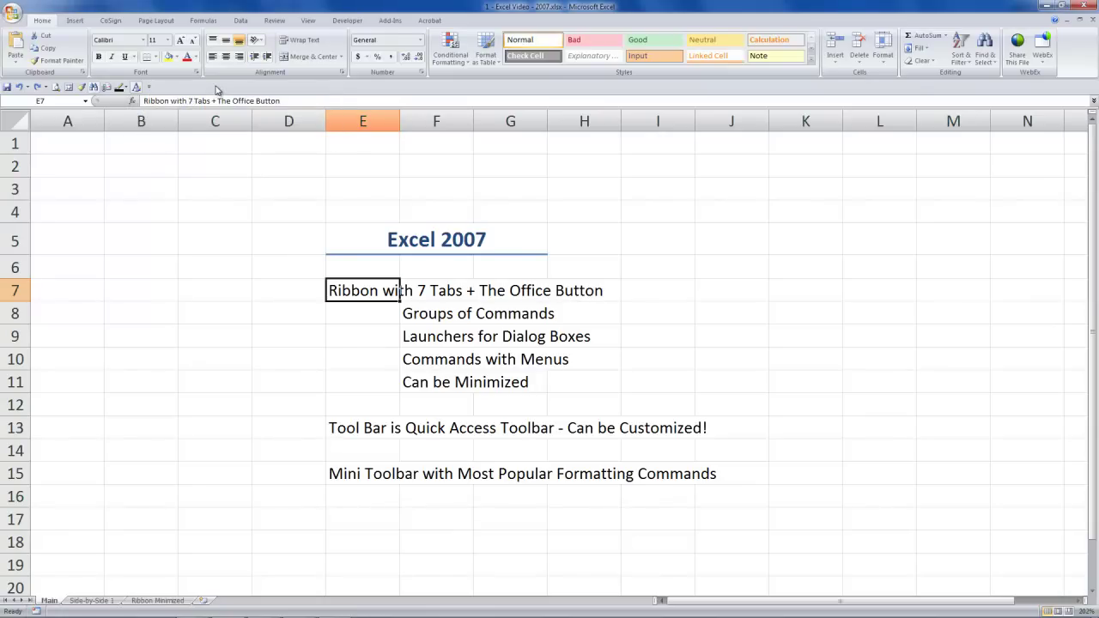
click(351, 474)
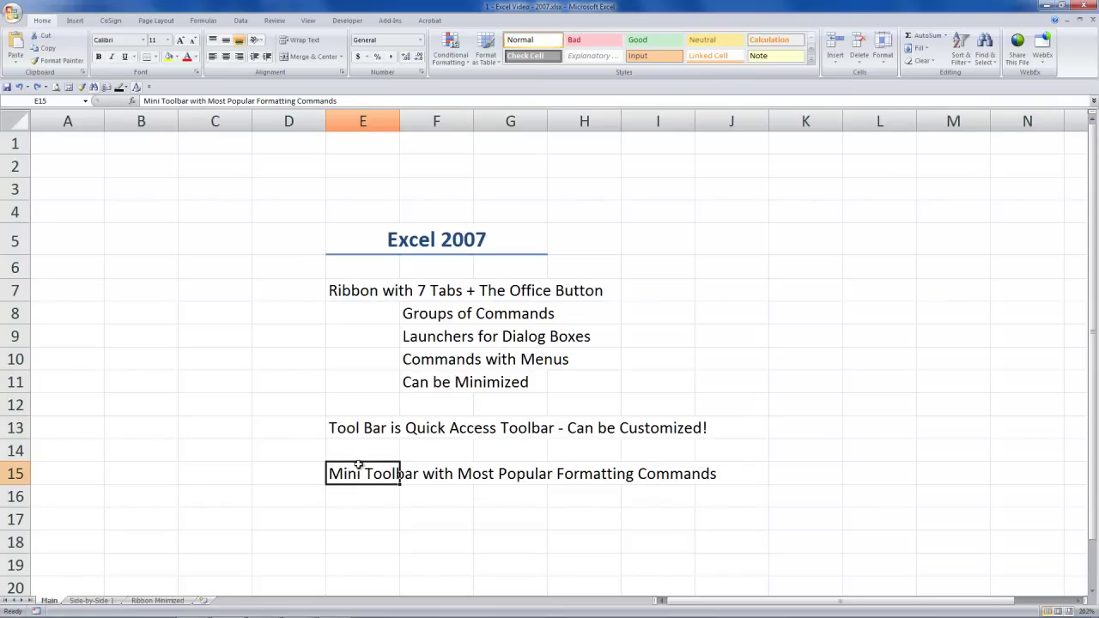
right_click(367, 468)
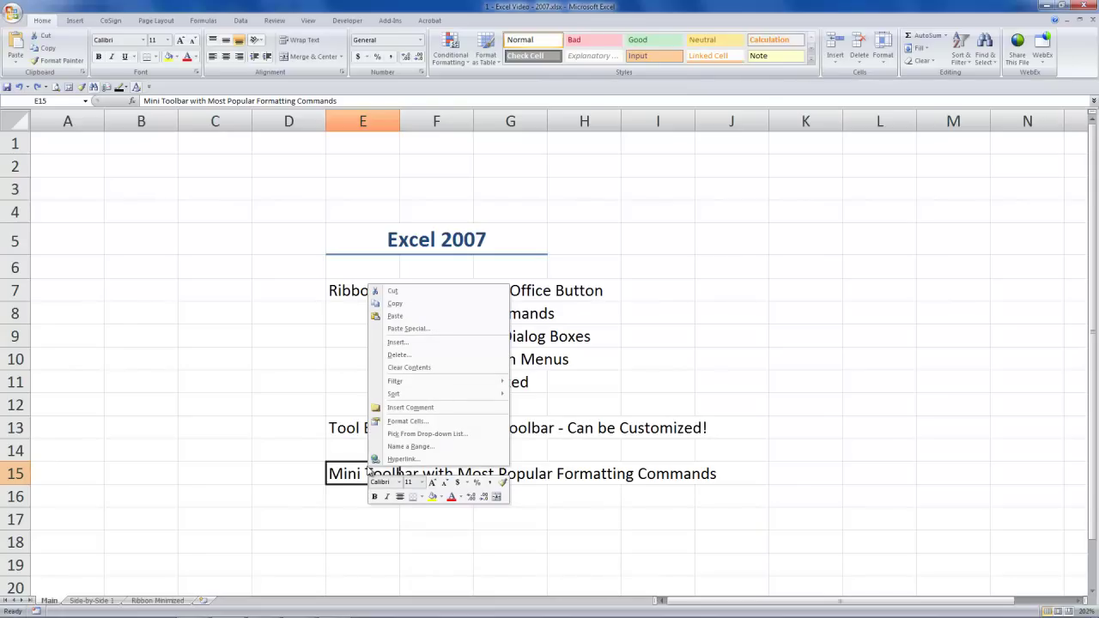
key(Escape)
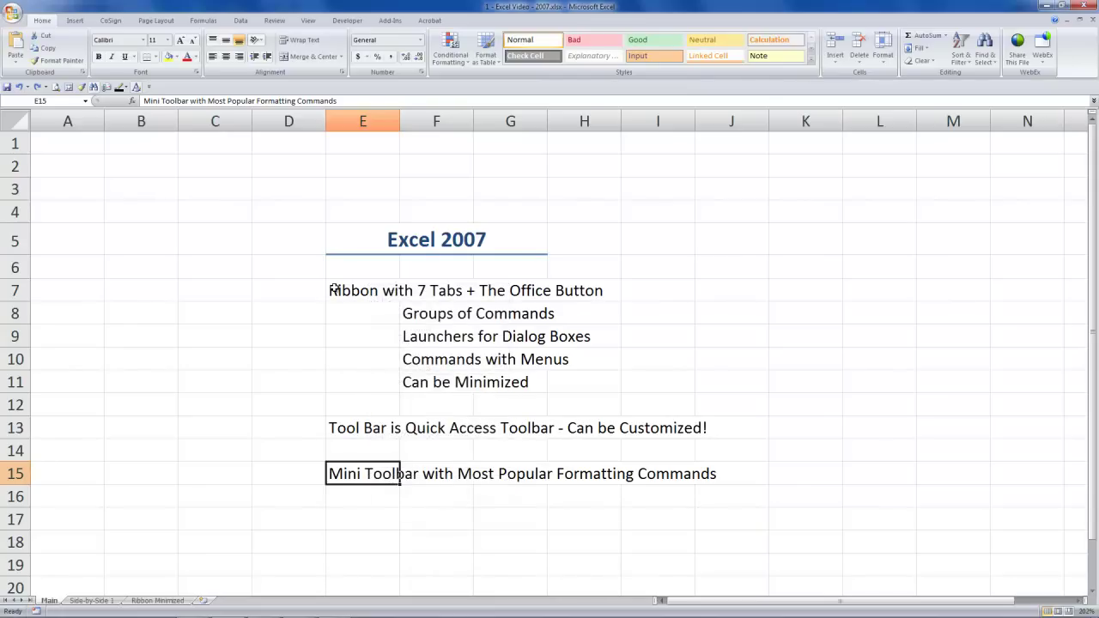
right_click(335, 290)
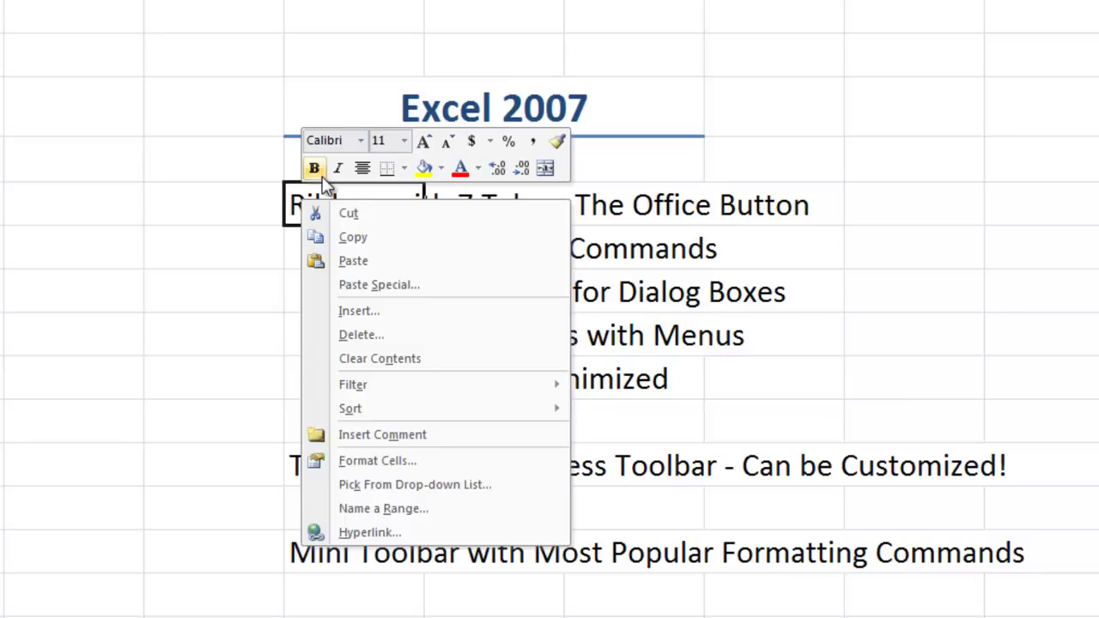
click(362, 141)
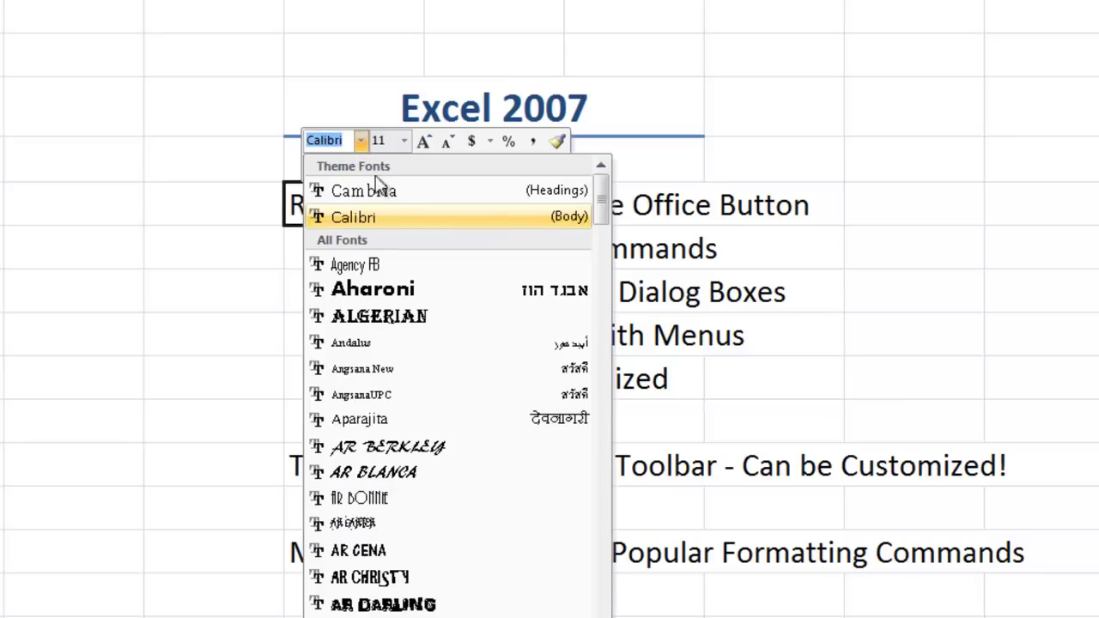
click(389, 219)
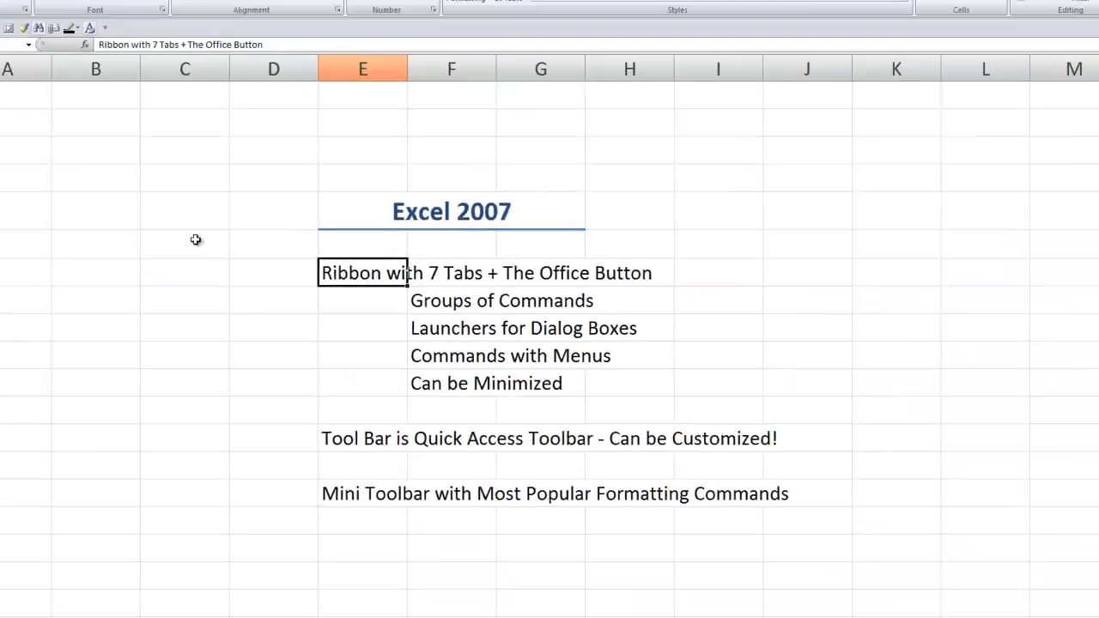
click(195, 239)
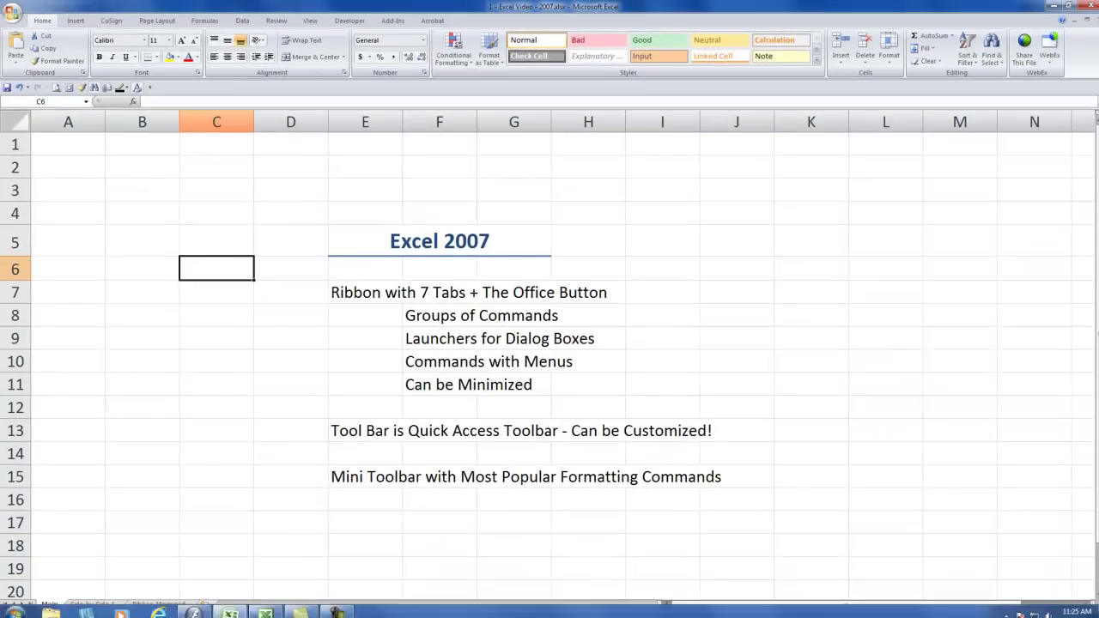
mouse_move(303, 612)
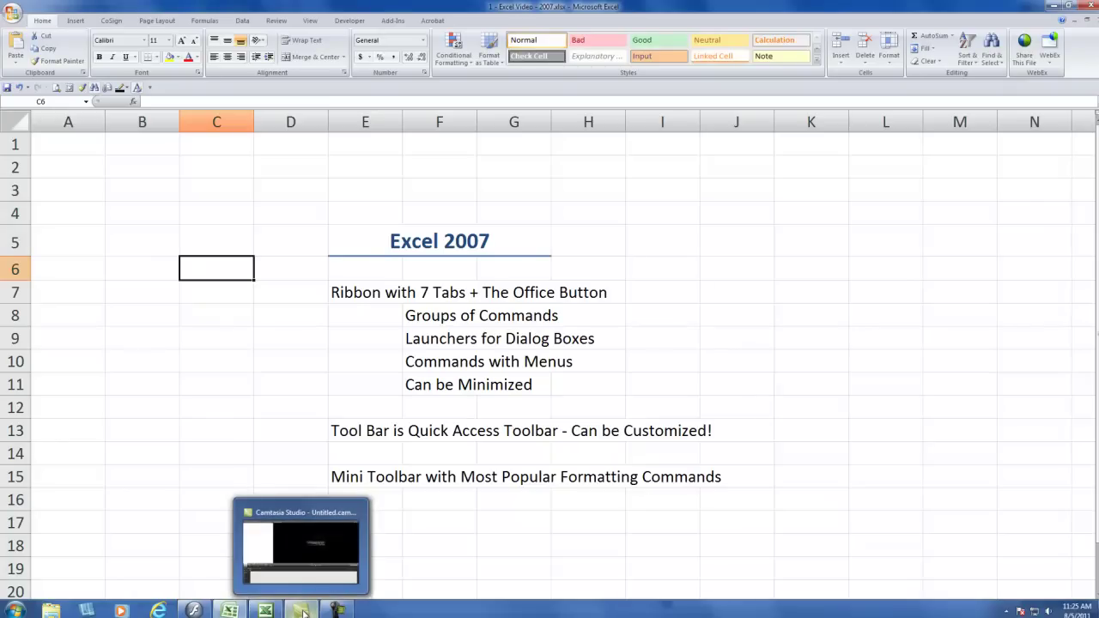
click(193, 612)
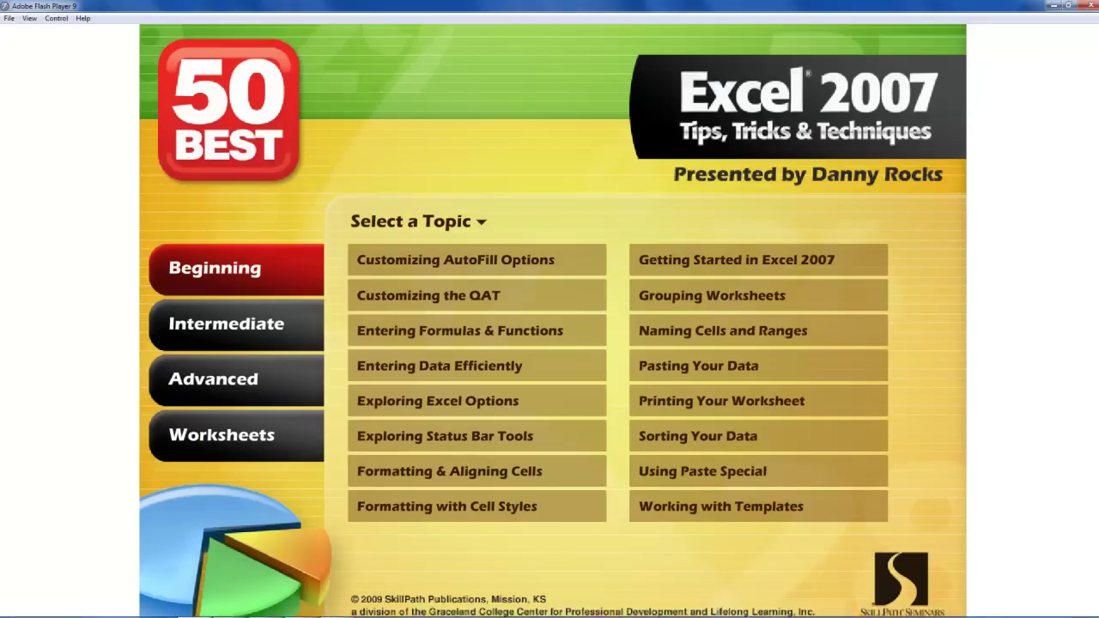
click(230, 611)
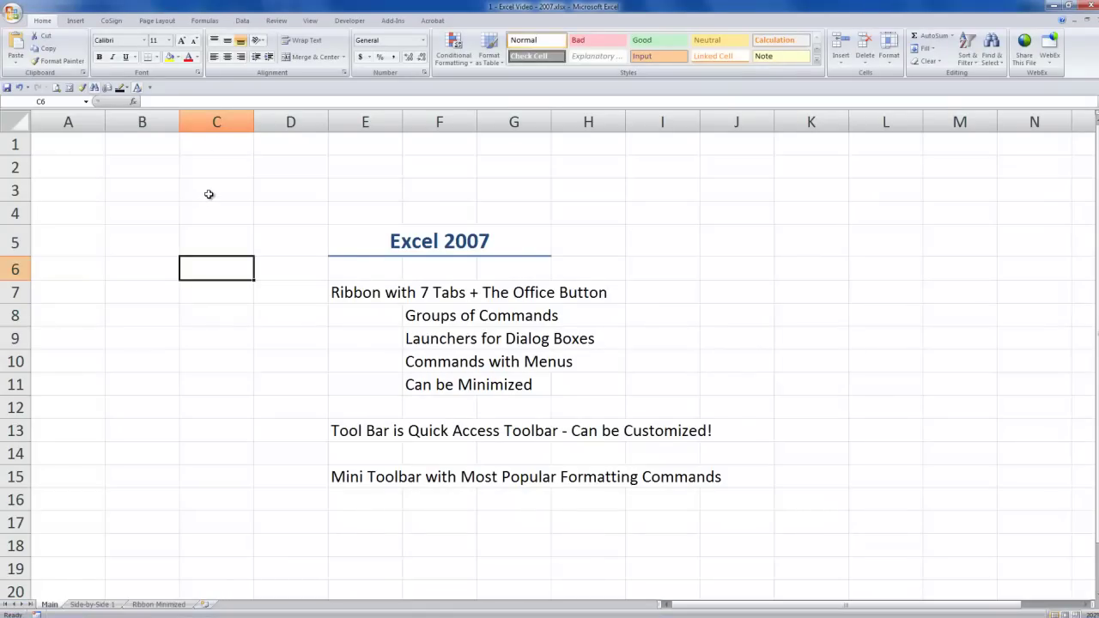
click(209, 194)
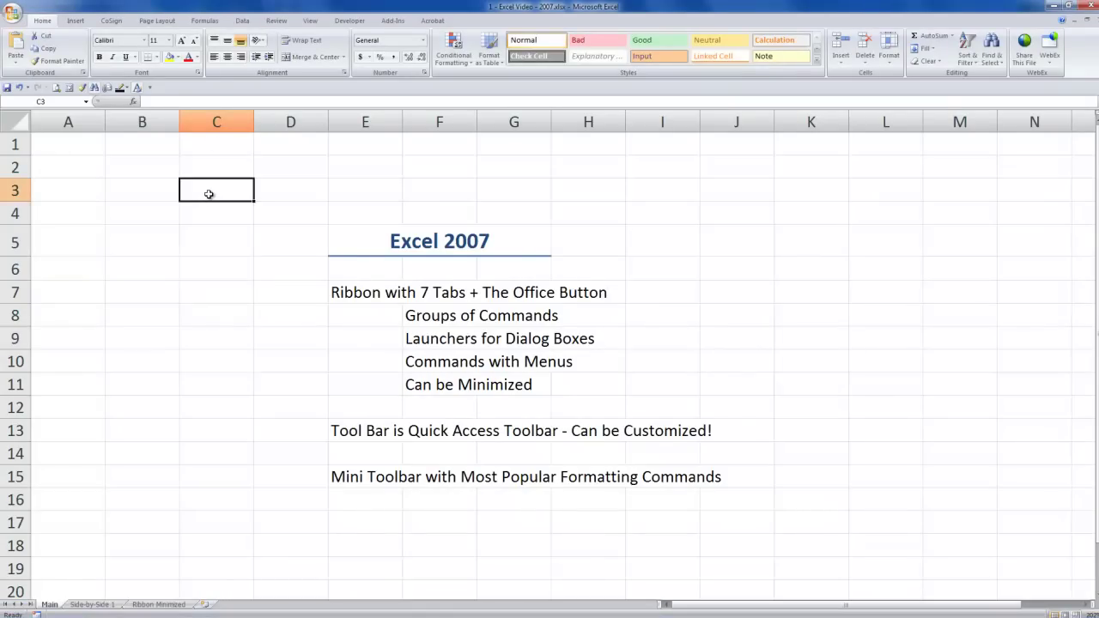